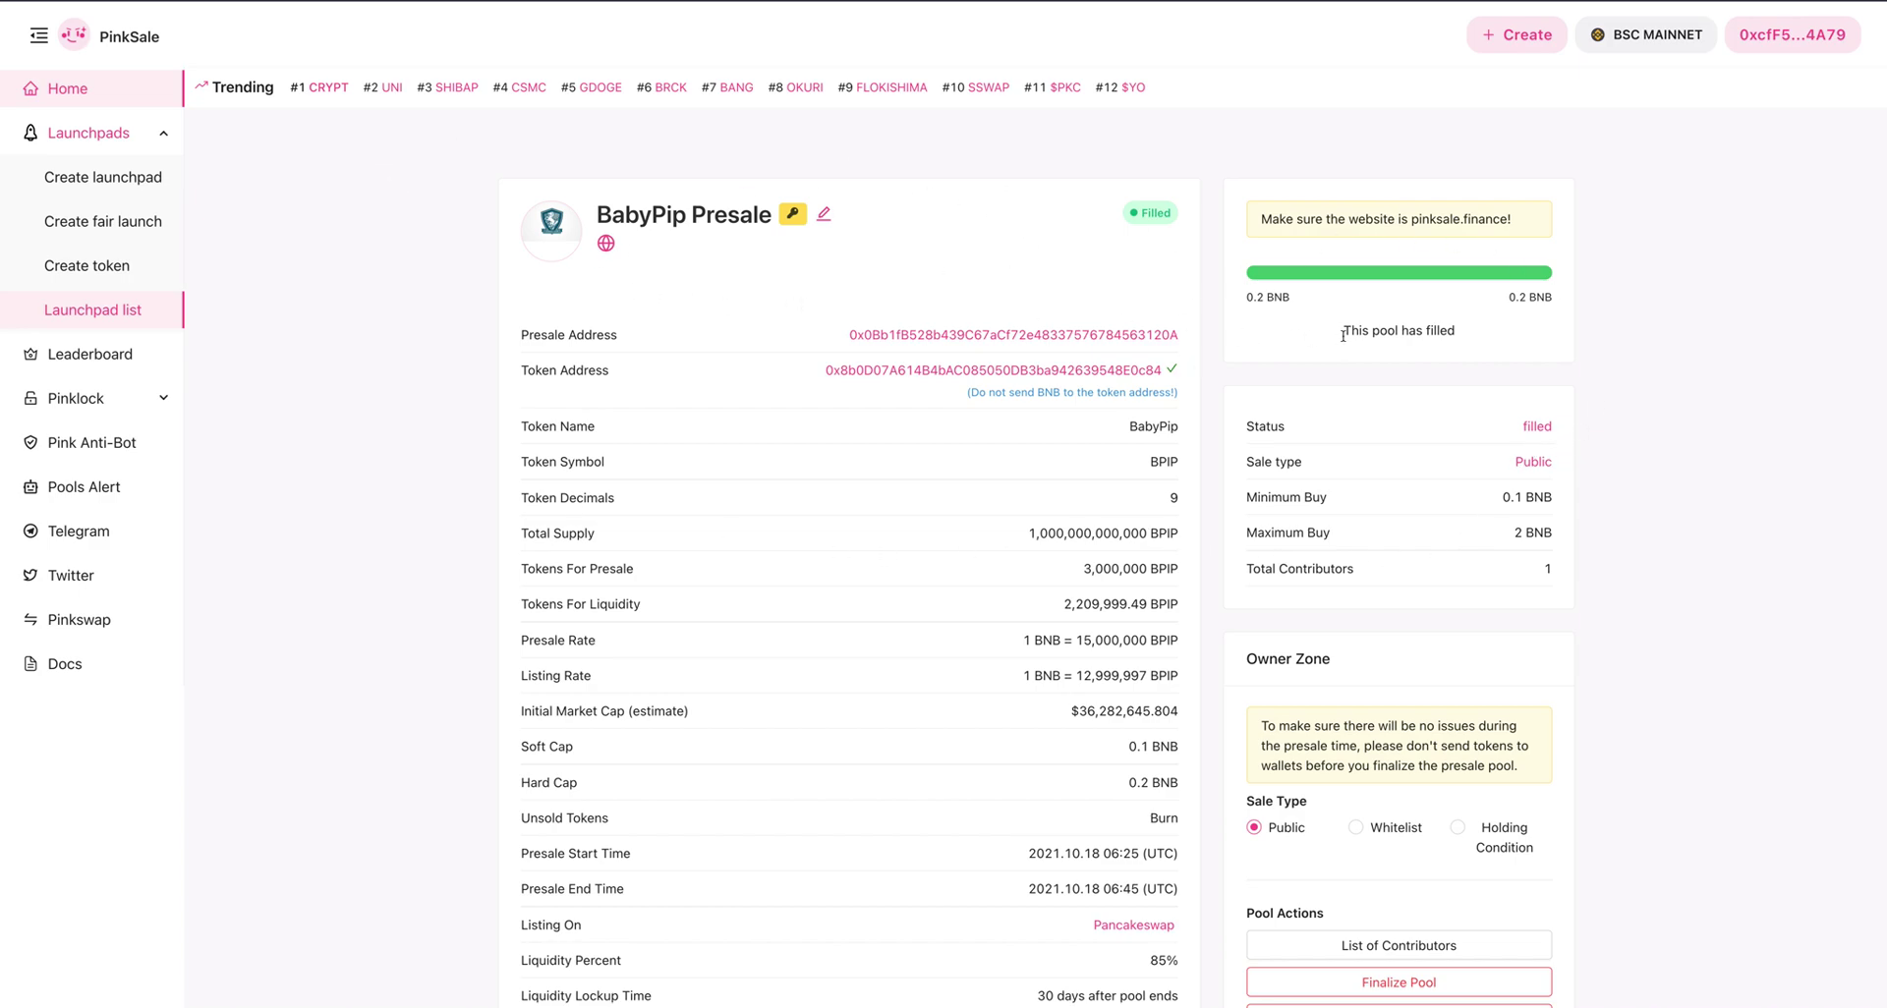
# Check the connected wallet's dropdown, then open the BabyPip token address on BscScan.
pyautogui.click(1782, 44)
pyautogui.click(1039, 379)
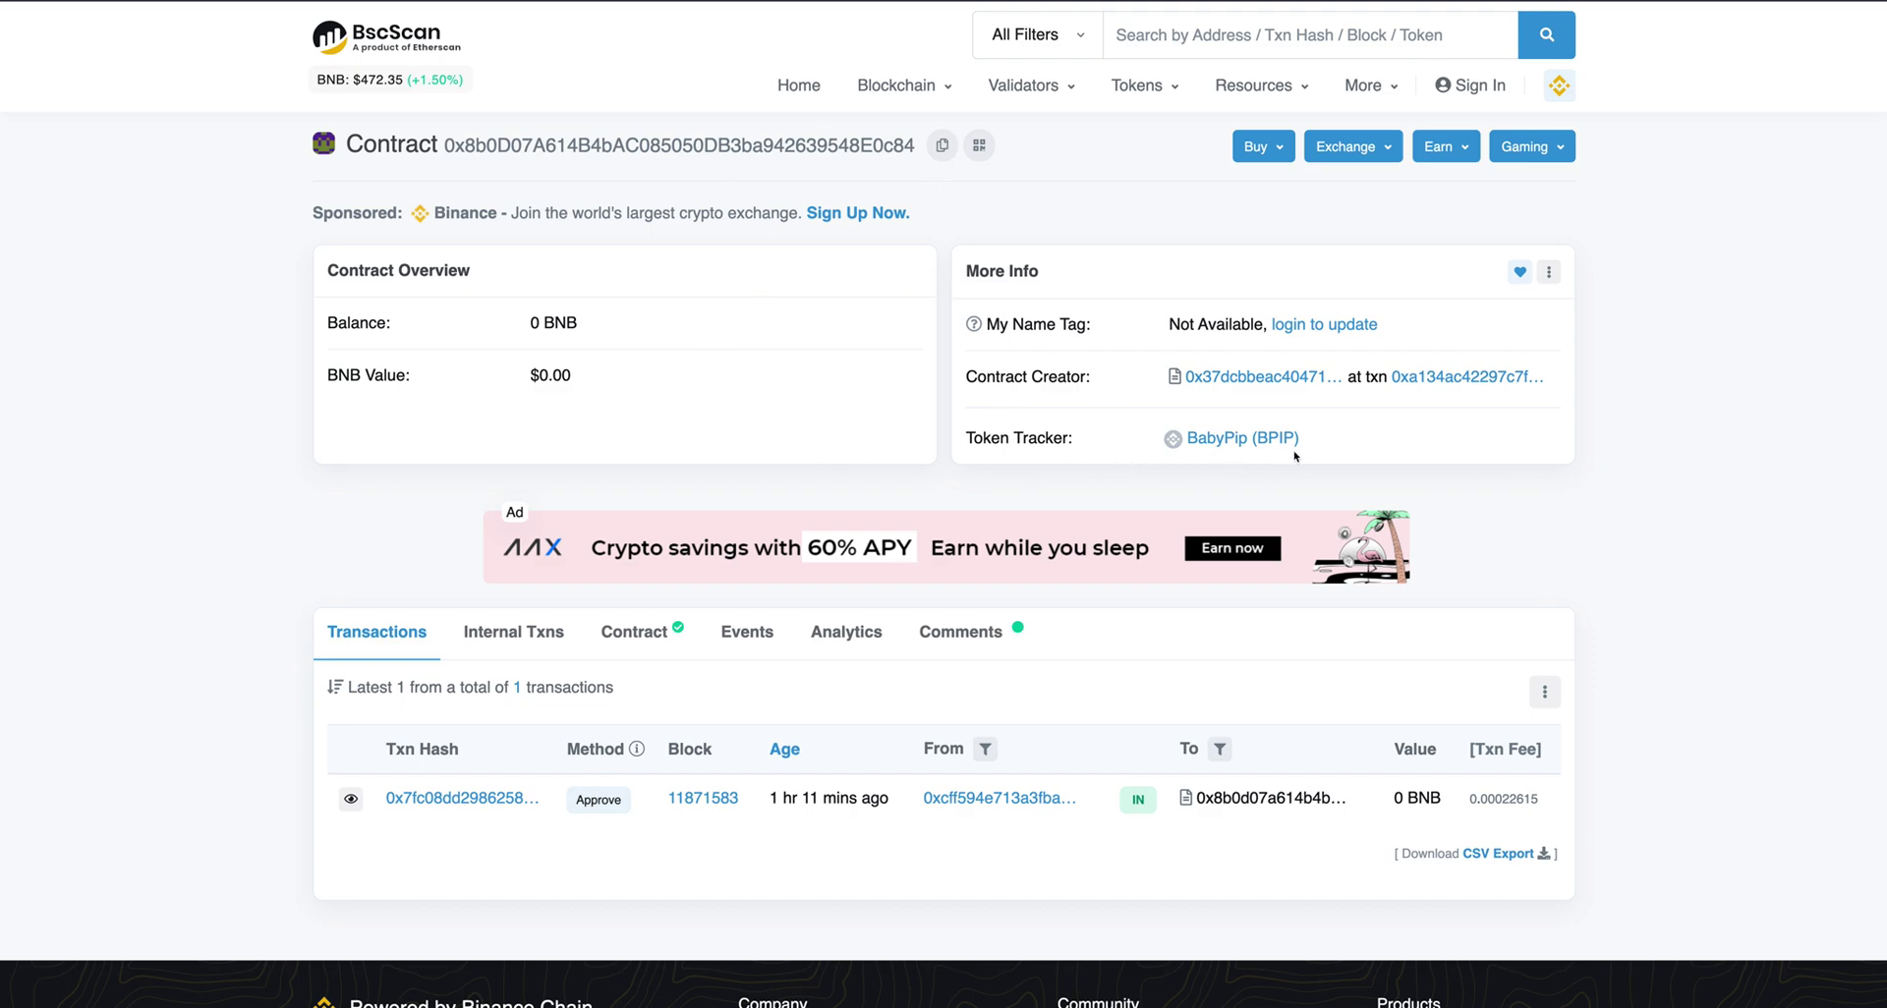
# Show the BabyPip contract's Write Contract function list, starting with approve.
pyautogui.click(638, 645)
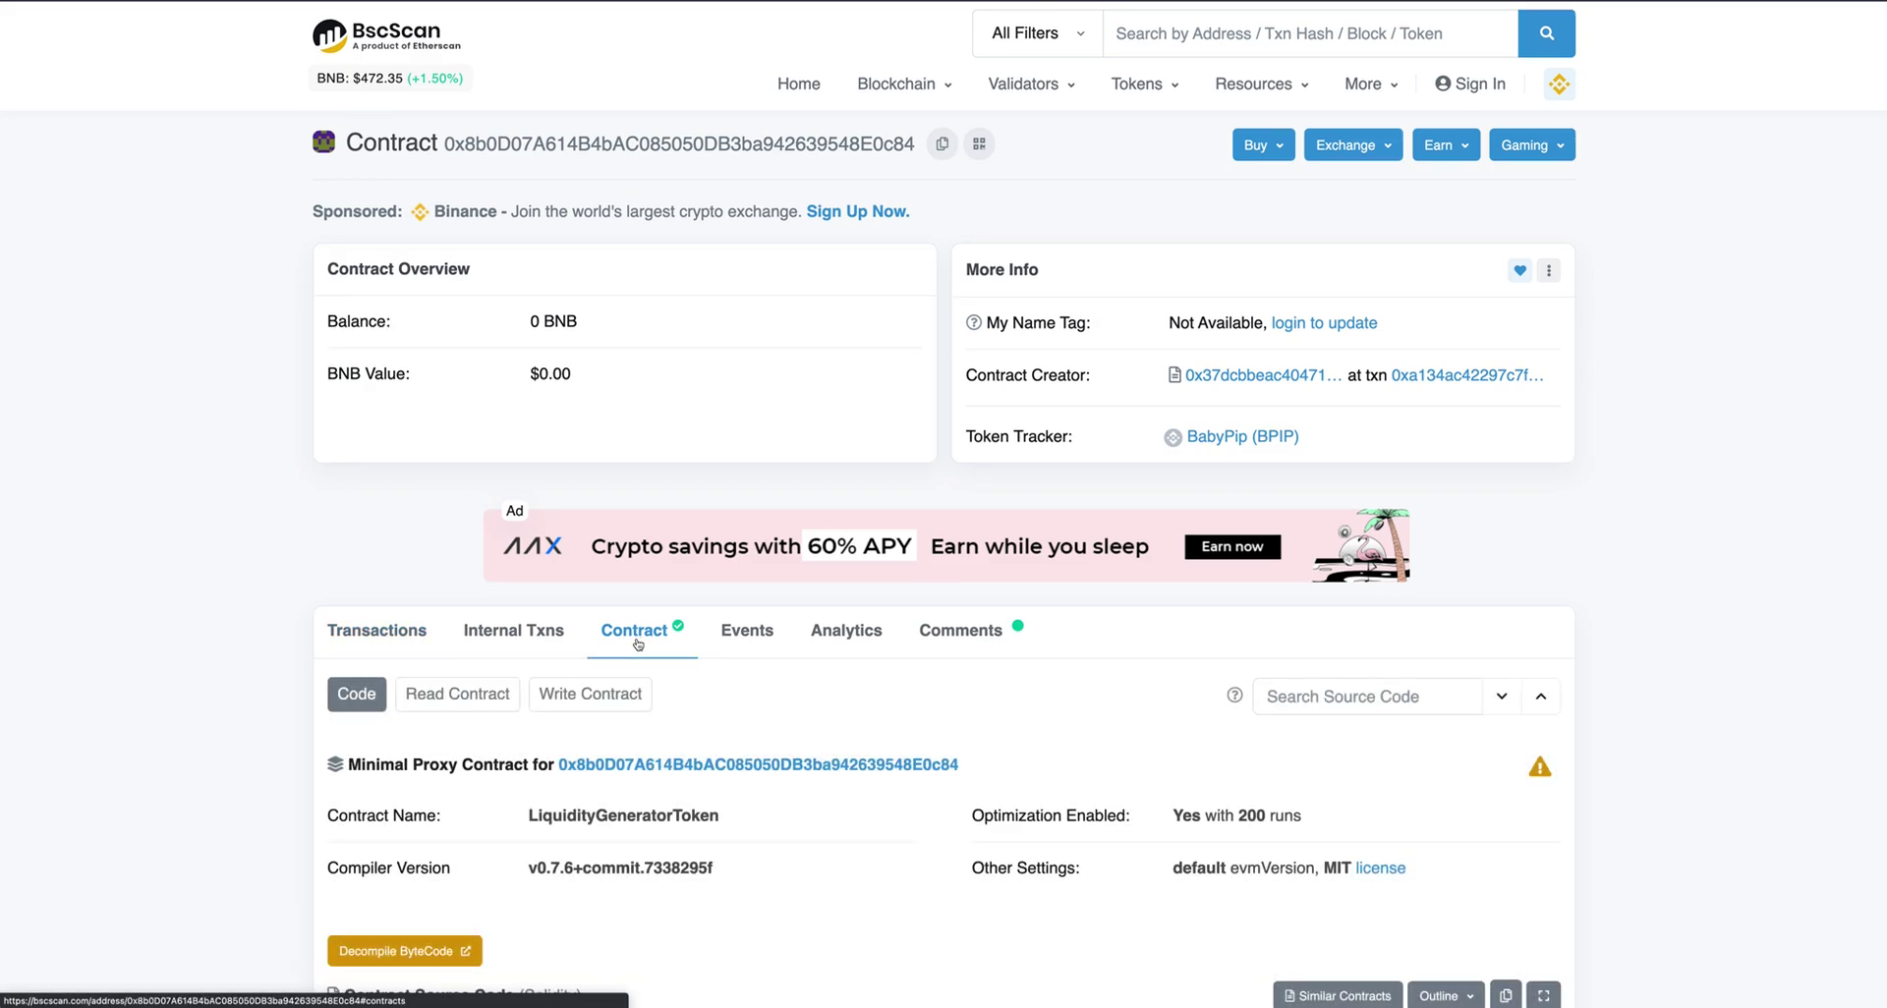
pyautogui.scroll(-2, 638, 644)
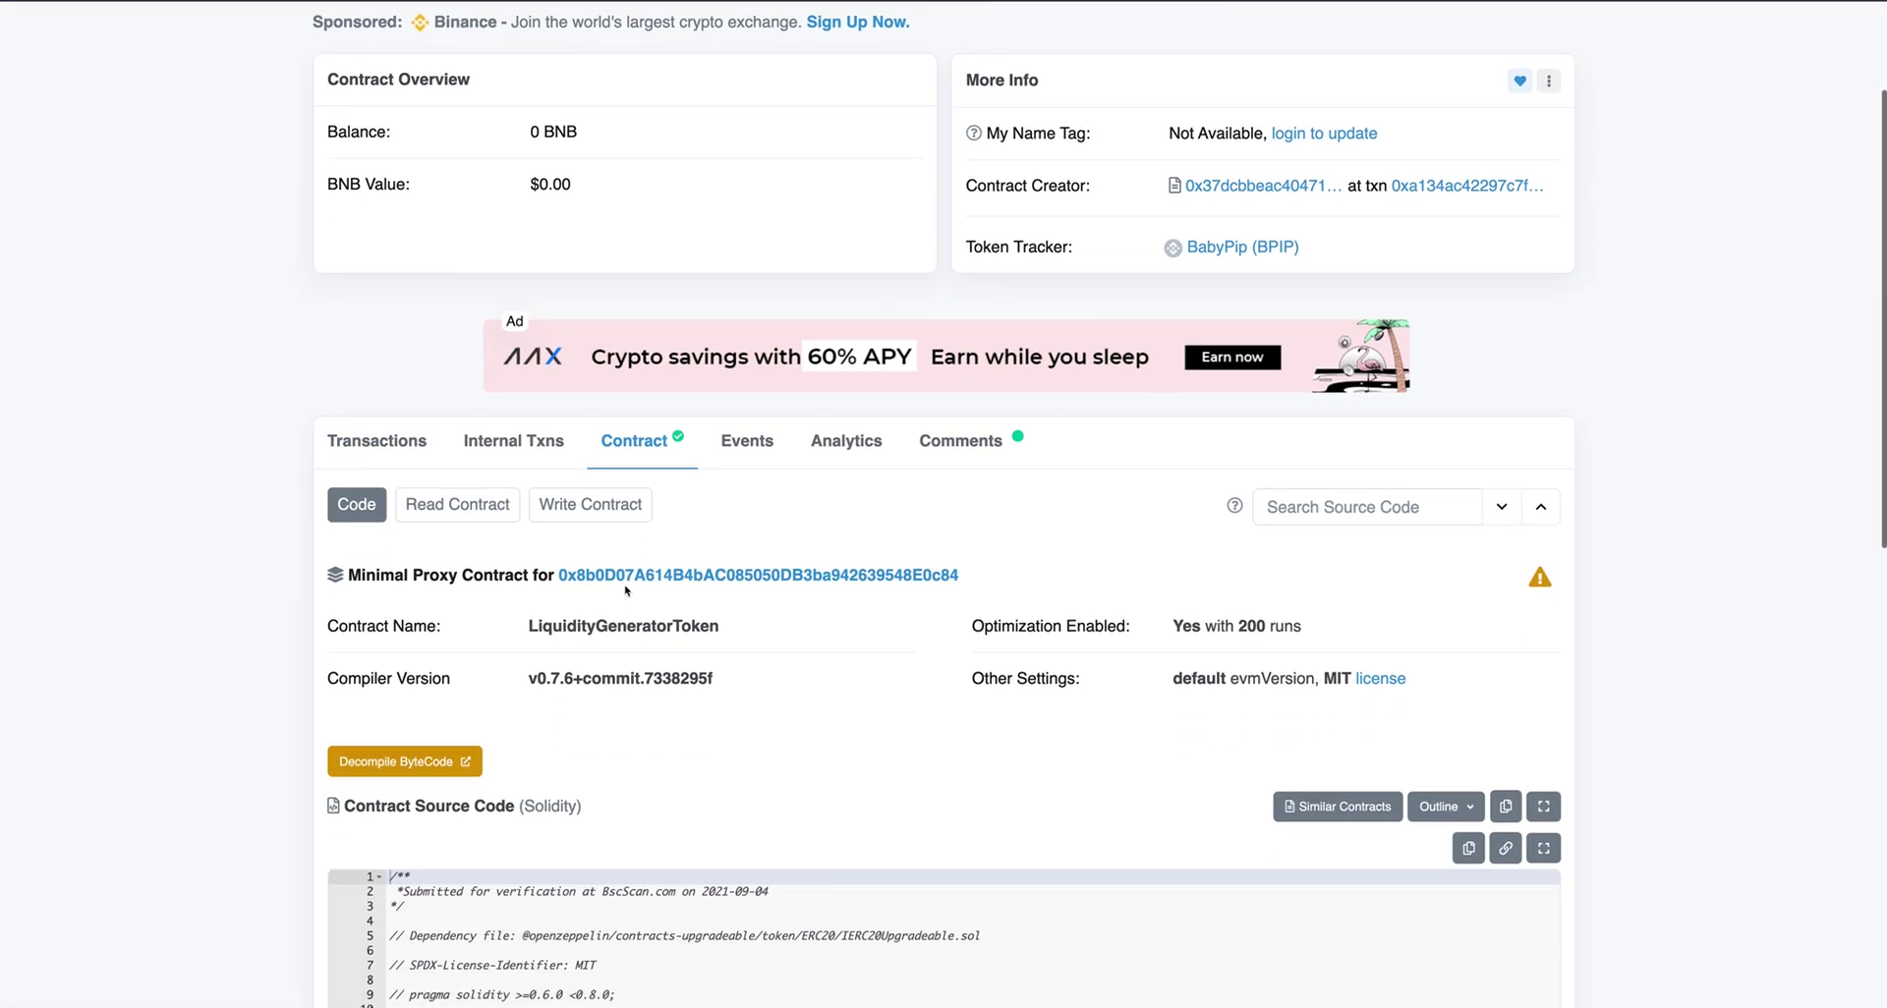
pyautogui.click(601, 515)
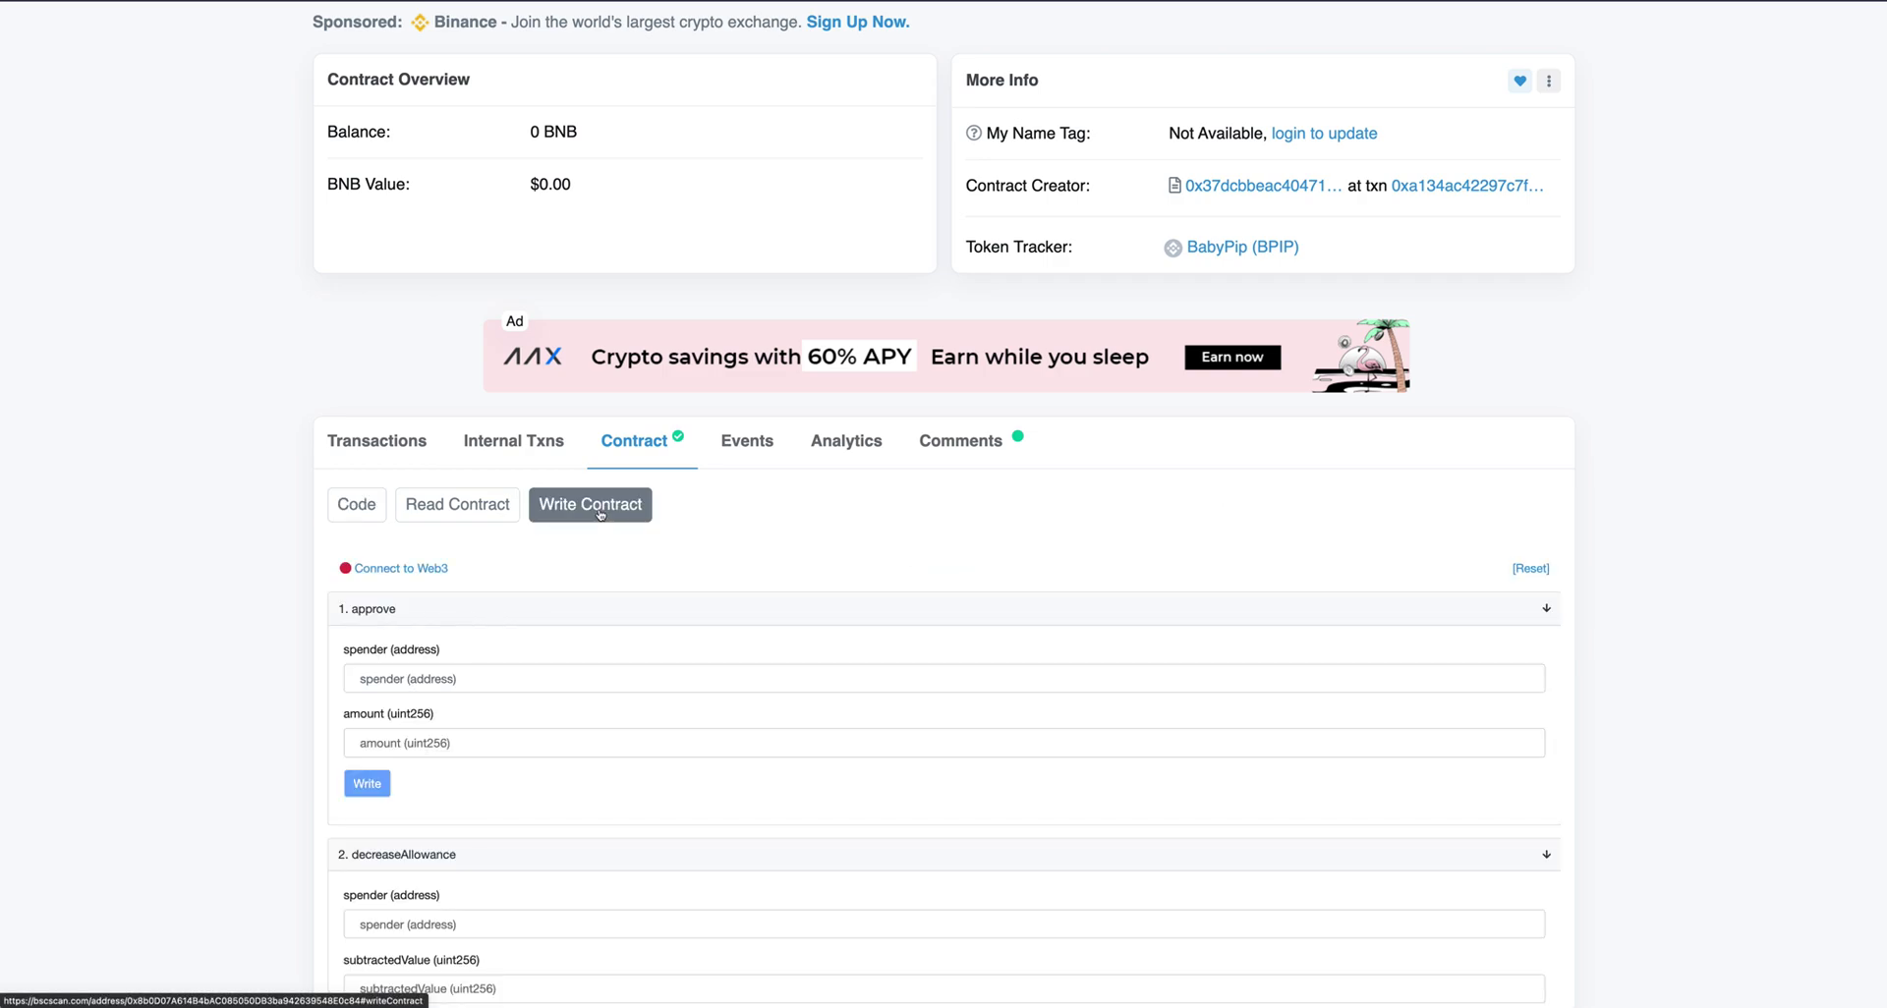
pyautogui.scroll(-4, 601, 515)
pyautogui.scroll(-3, 601, 513)
pyautogui.scroll(-3, 601, 514)
pyautogui.scroll(-4, 600, 513)
pyautogui.scroll(-5, 600, 513)
pyautogui.scroll(-3, 600, 513)
pyautogui.scroll(-4, 600, 513)
pyautogui.scroll(7, 601, 513)
pyautogui.scroll(6, 600, 513)
pyautogui.scroll(4, 600, 513)
pyautogui.scroll(4, 600, 513)
pyautogui.scroll(4, 600, 513)
pyautogui.scroll(1, 598, 511)
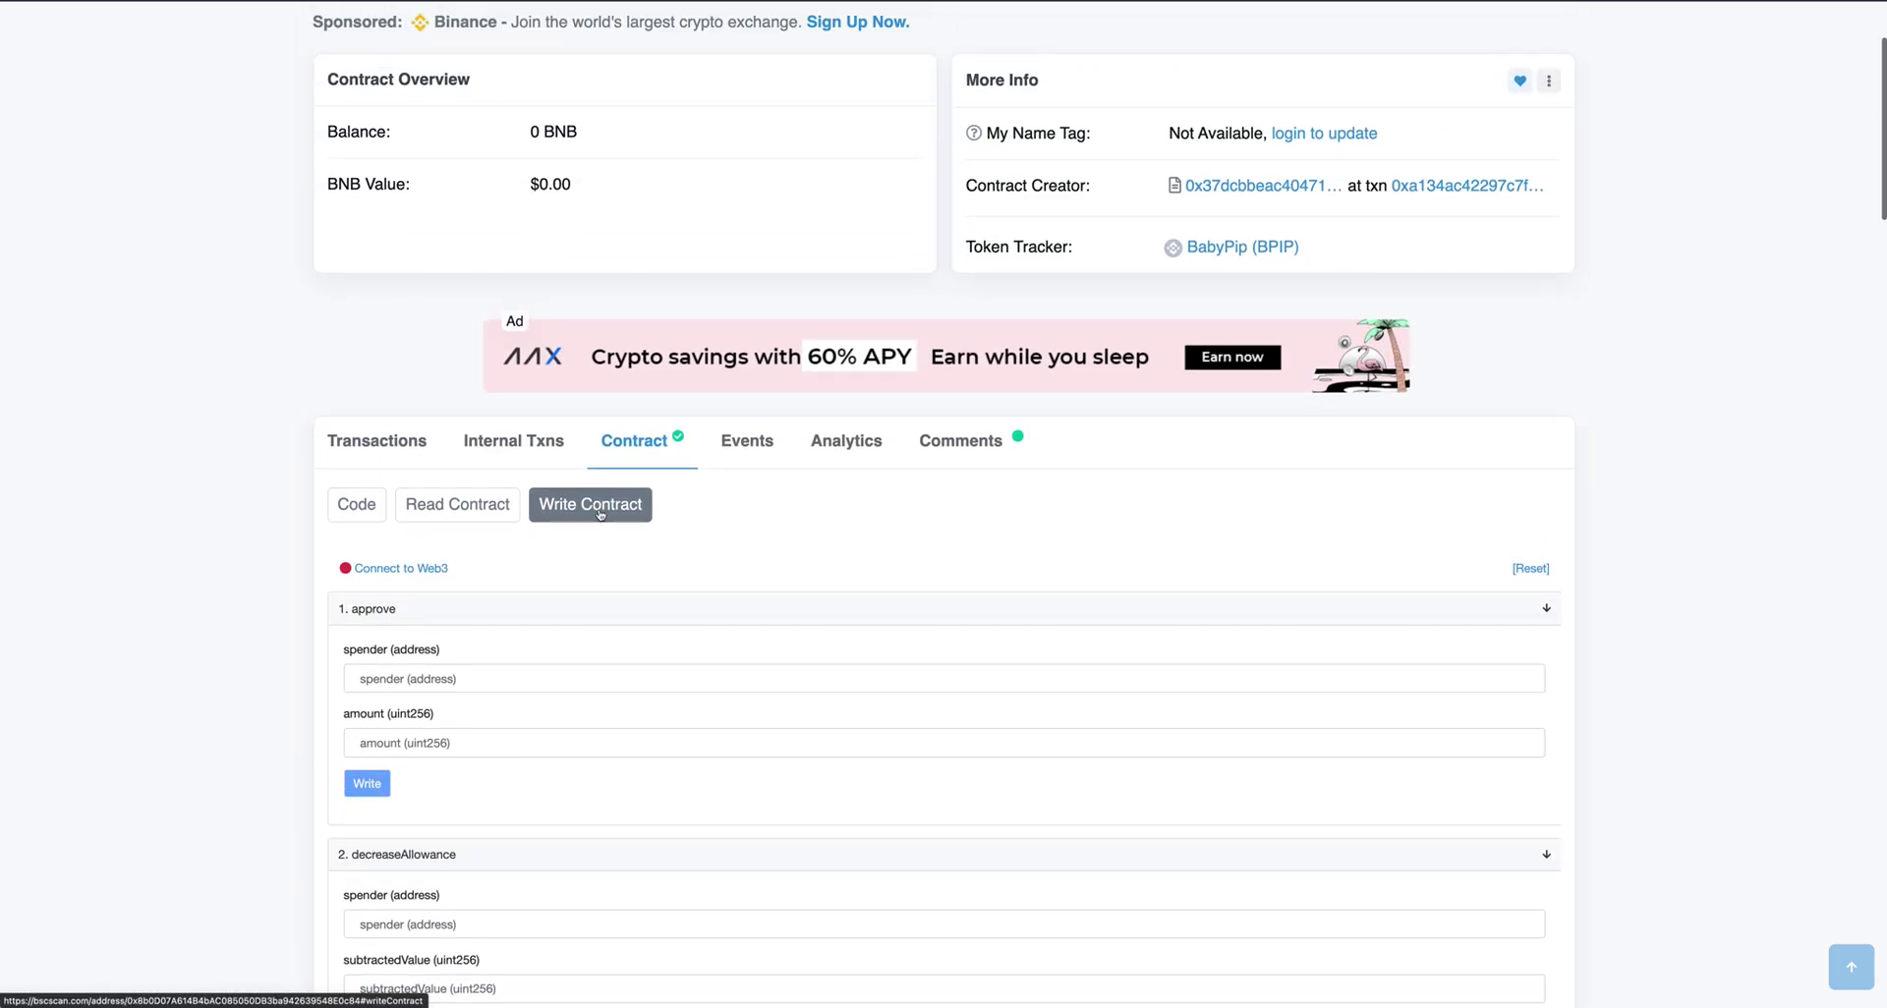
# Connect MetaMask via Connect to Web3, accepting the beta notice, and browse the write functions.
pyautogui.click(405, 570)
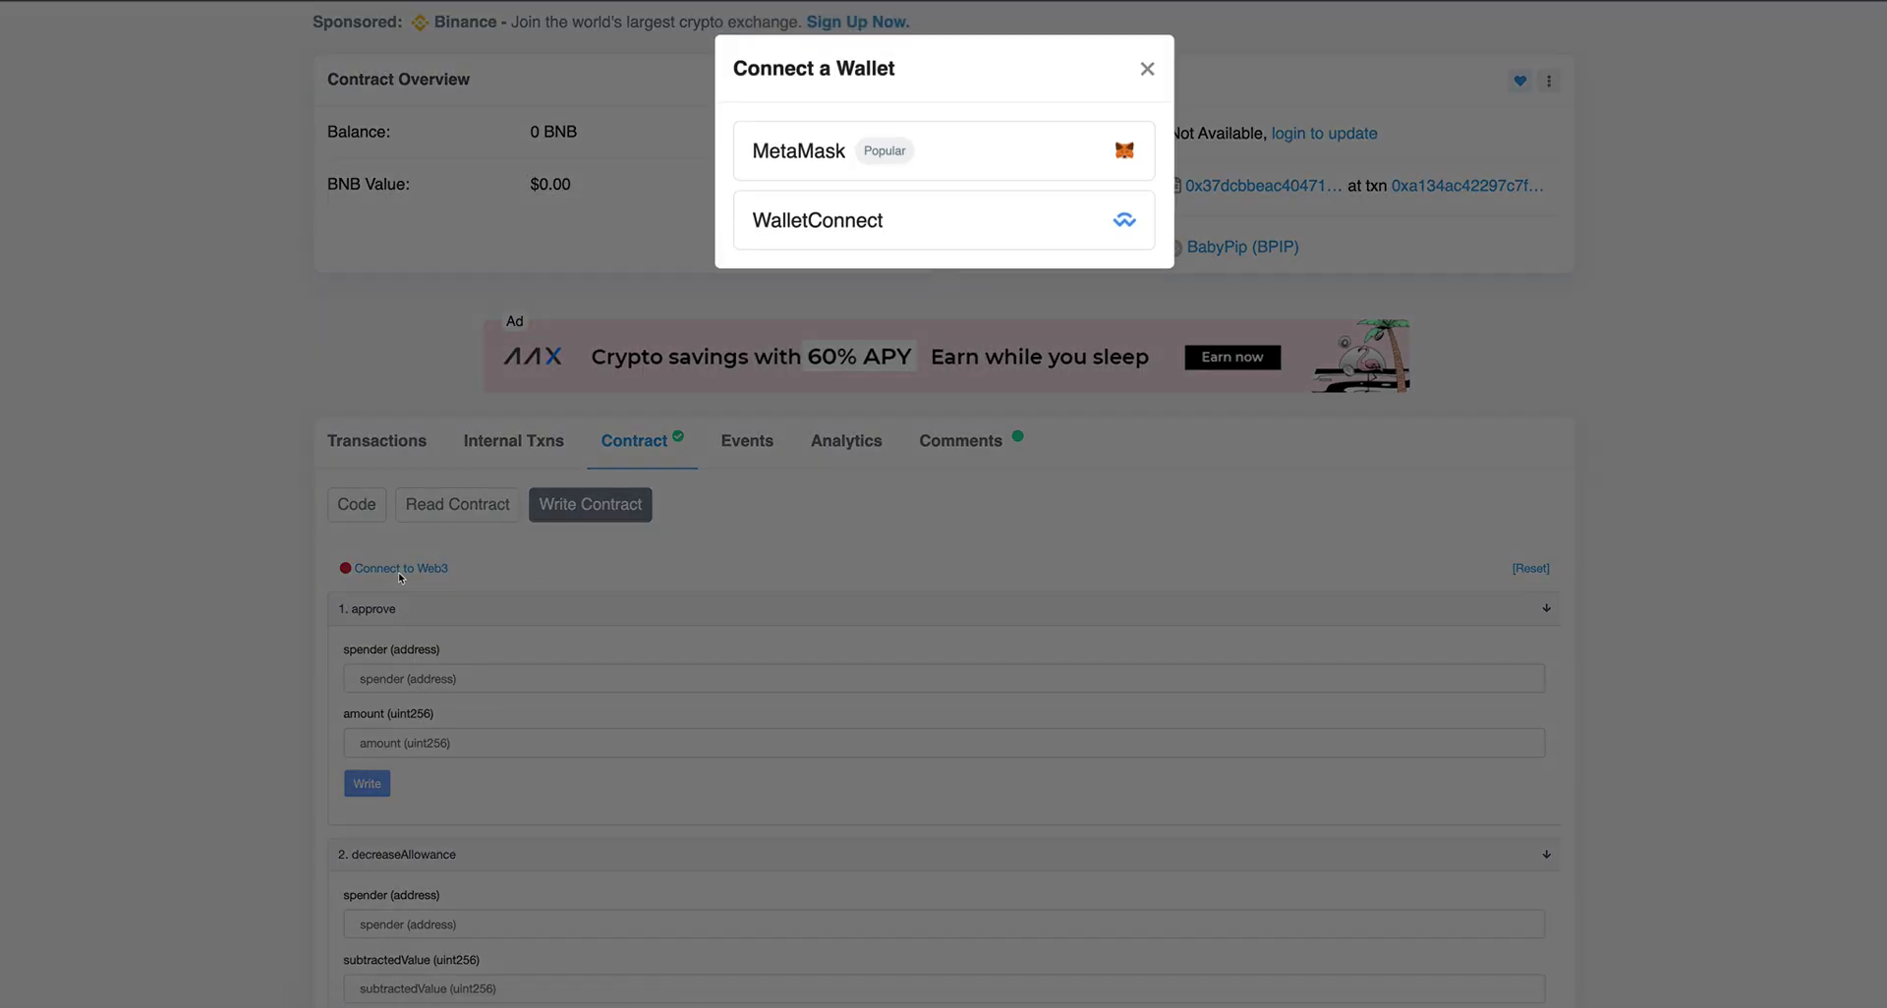
pyautogui.click(809, 157)
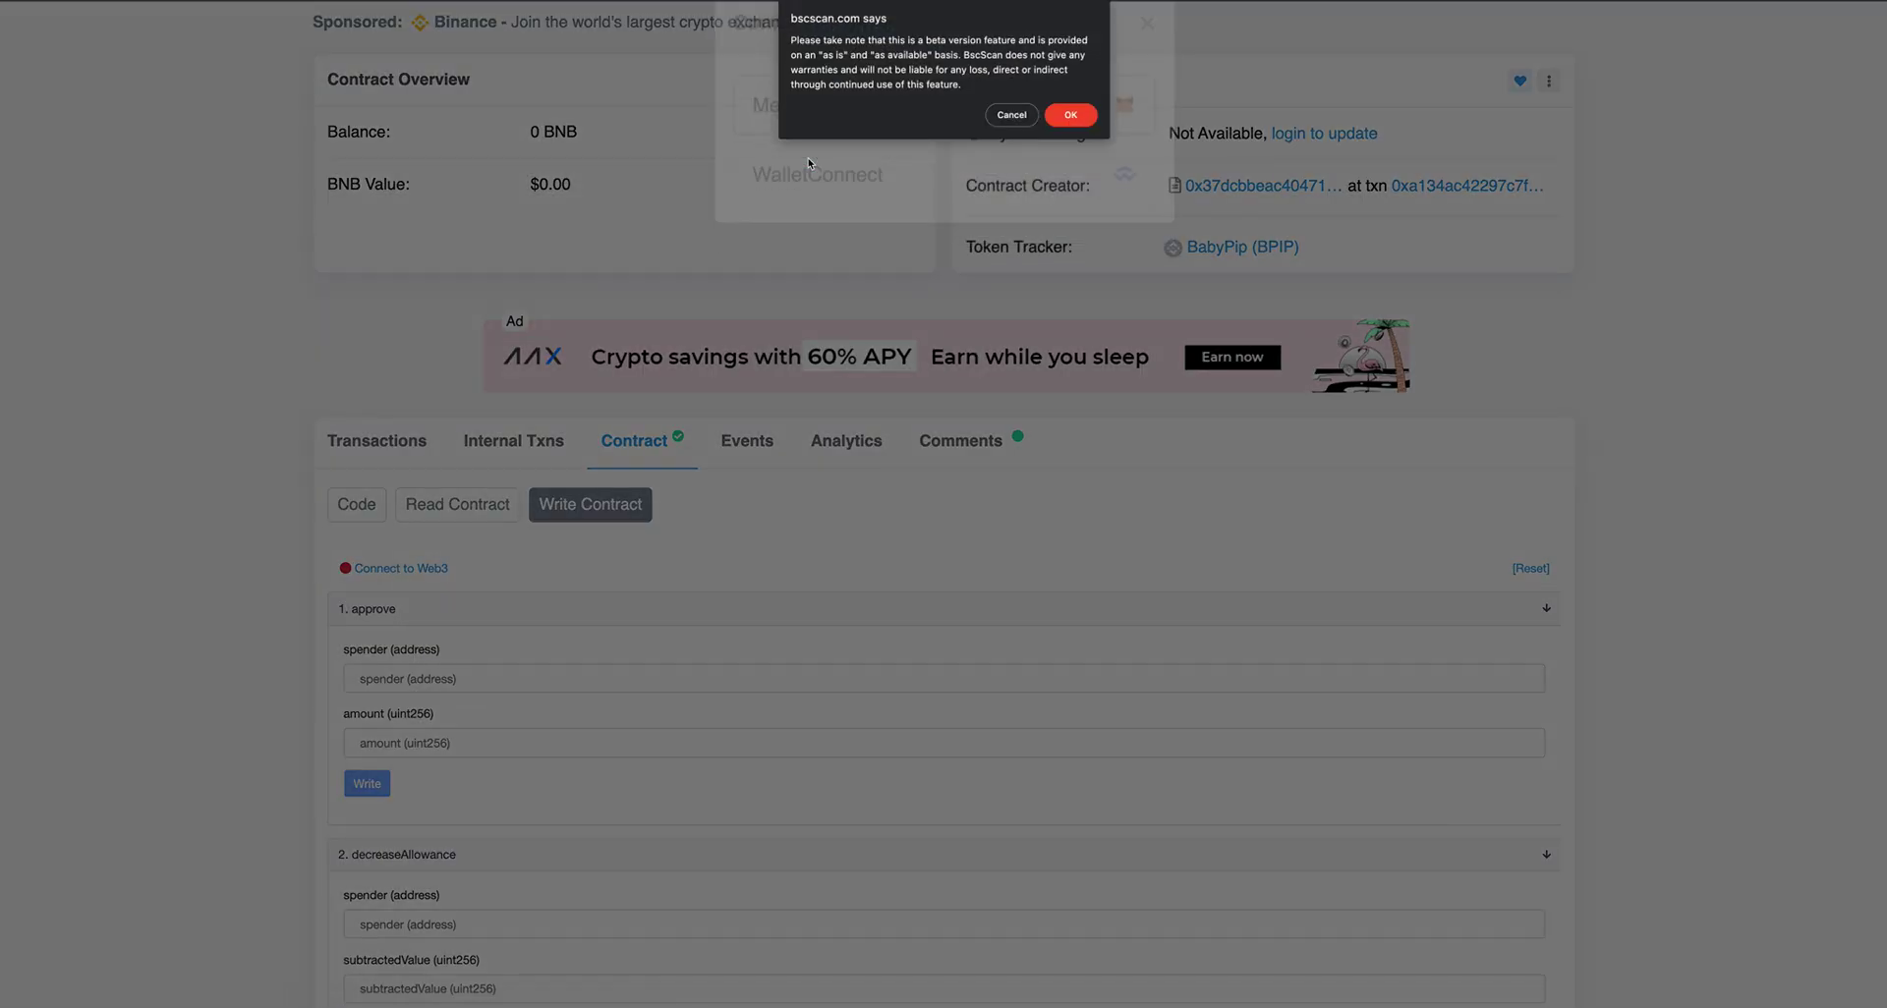
pyautogui.click(1069, 115)
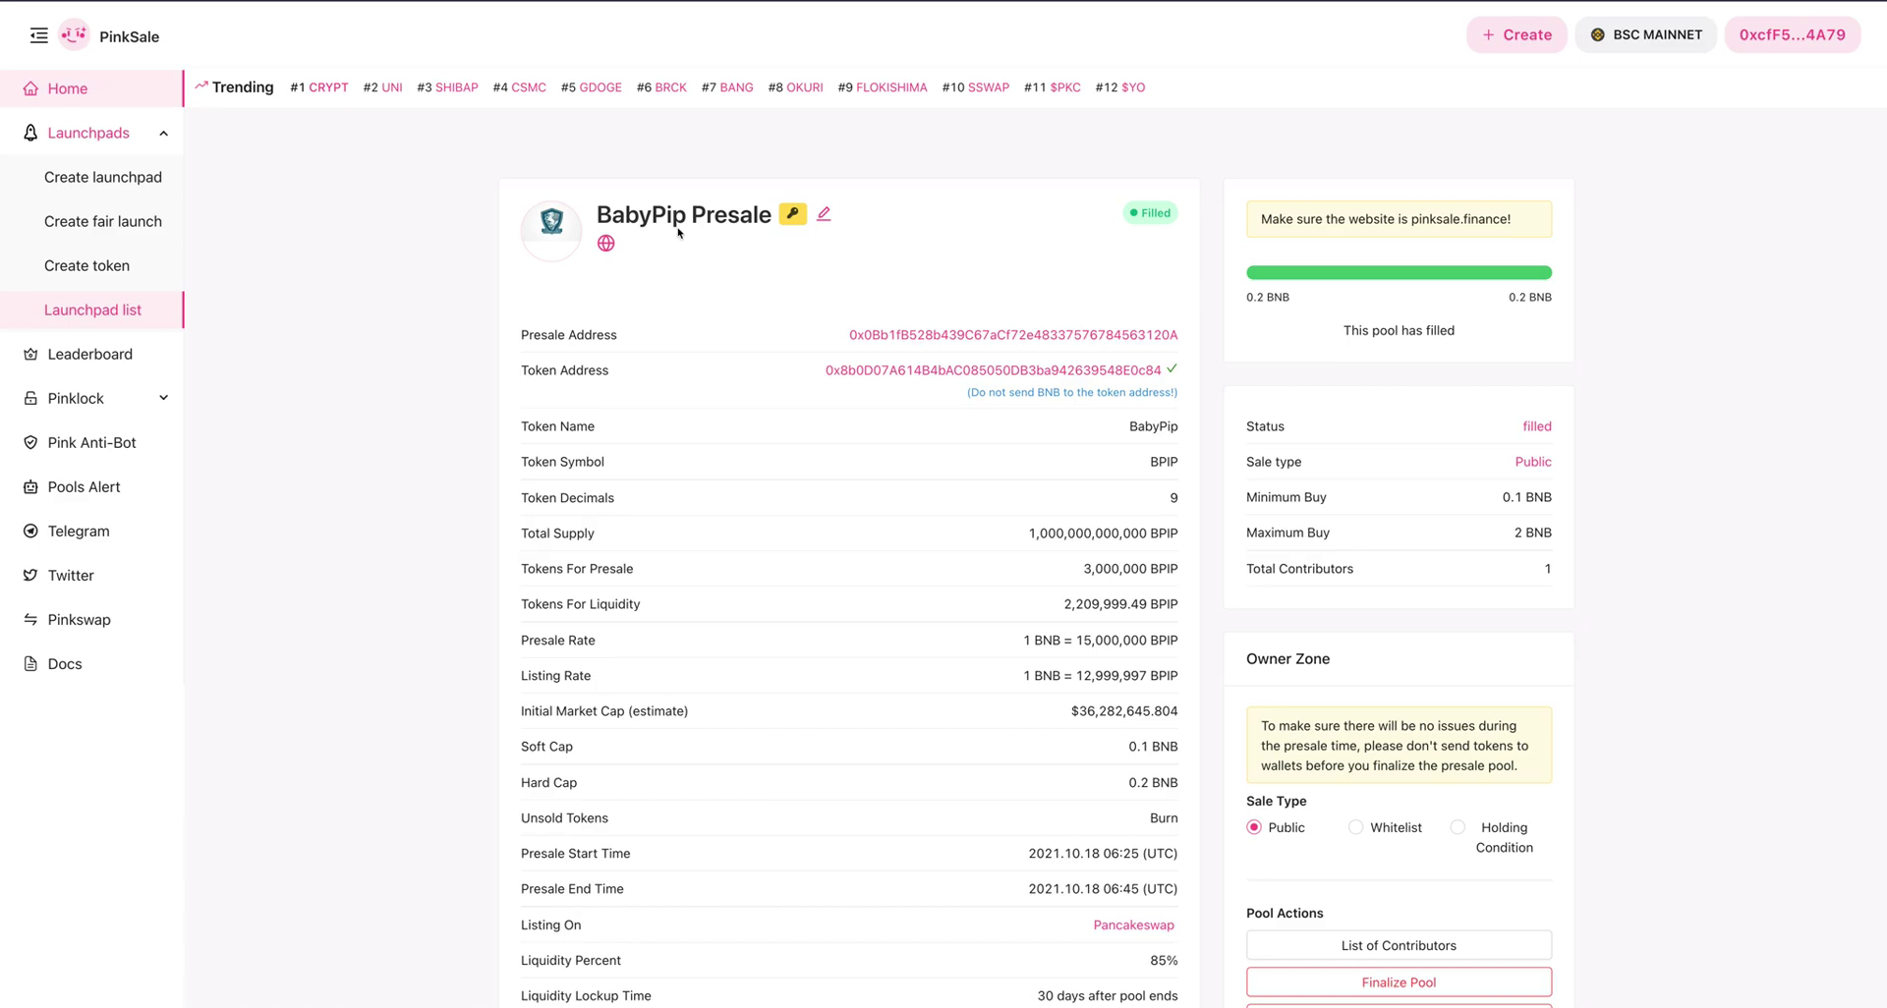
pyautogui.scroll(-3, 896, 478)
pyautogui.scroll(-1, 896, 478)
pyautogui.scroll(-1, 897, 474)
pyautogui.scroll(1, 897, 474)
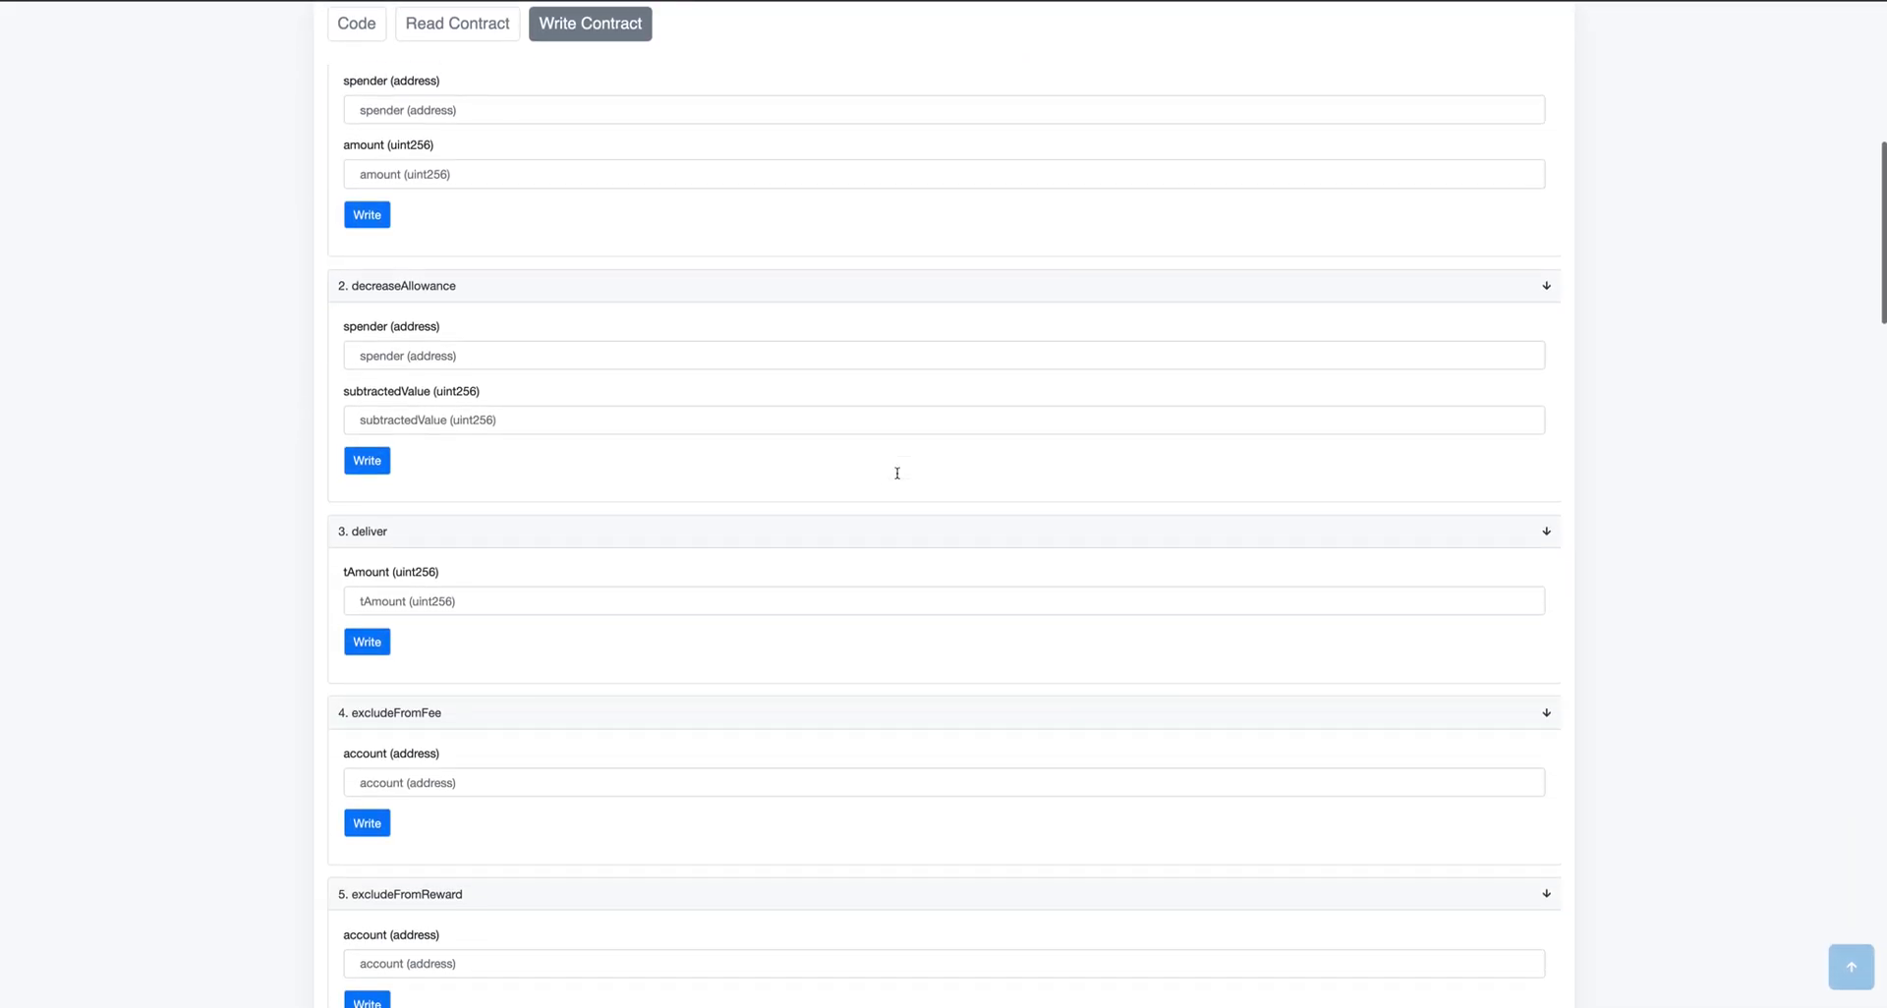
pyautogui.scroll(-3, 897, 477)
pyautogui.scroll(-1, 896, 477)
pyautogui.scroll(-5, 896, 477)
pyautogui.scroll(3, 896, 478)
pyautogui.scroll(4, 896, 478)
pyautogui.scroll(2, 896, 478)
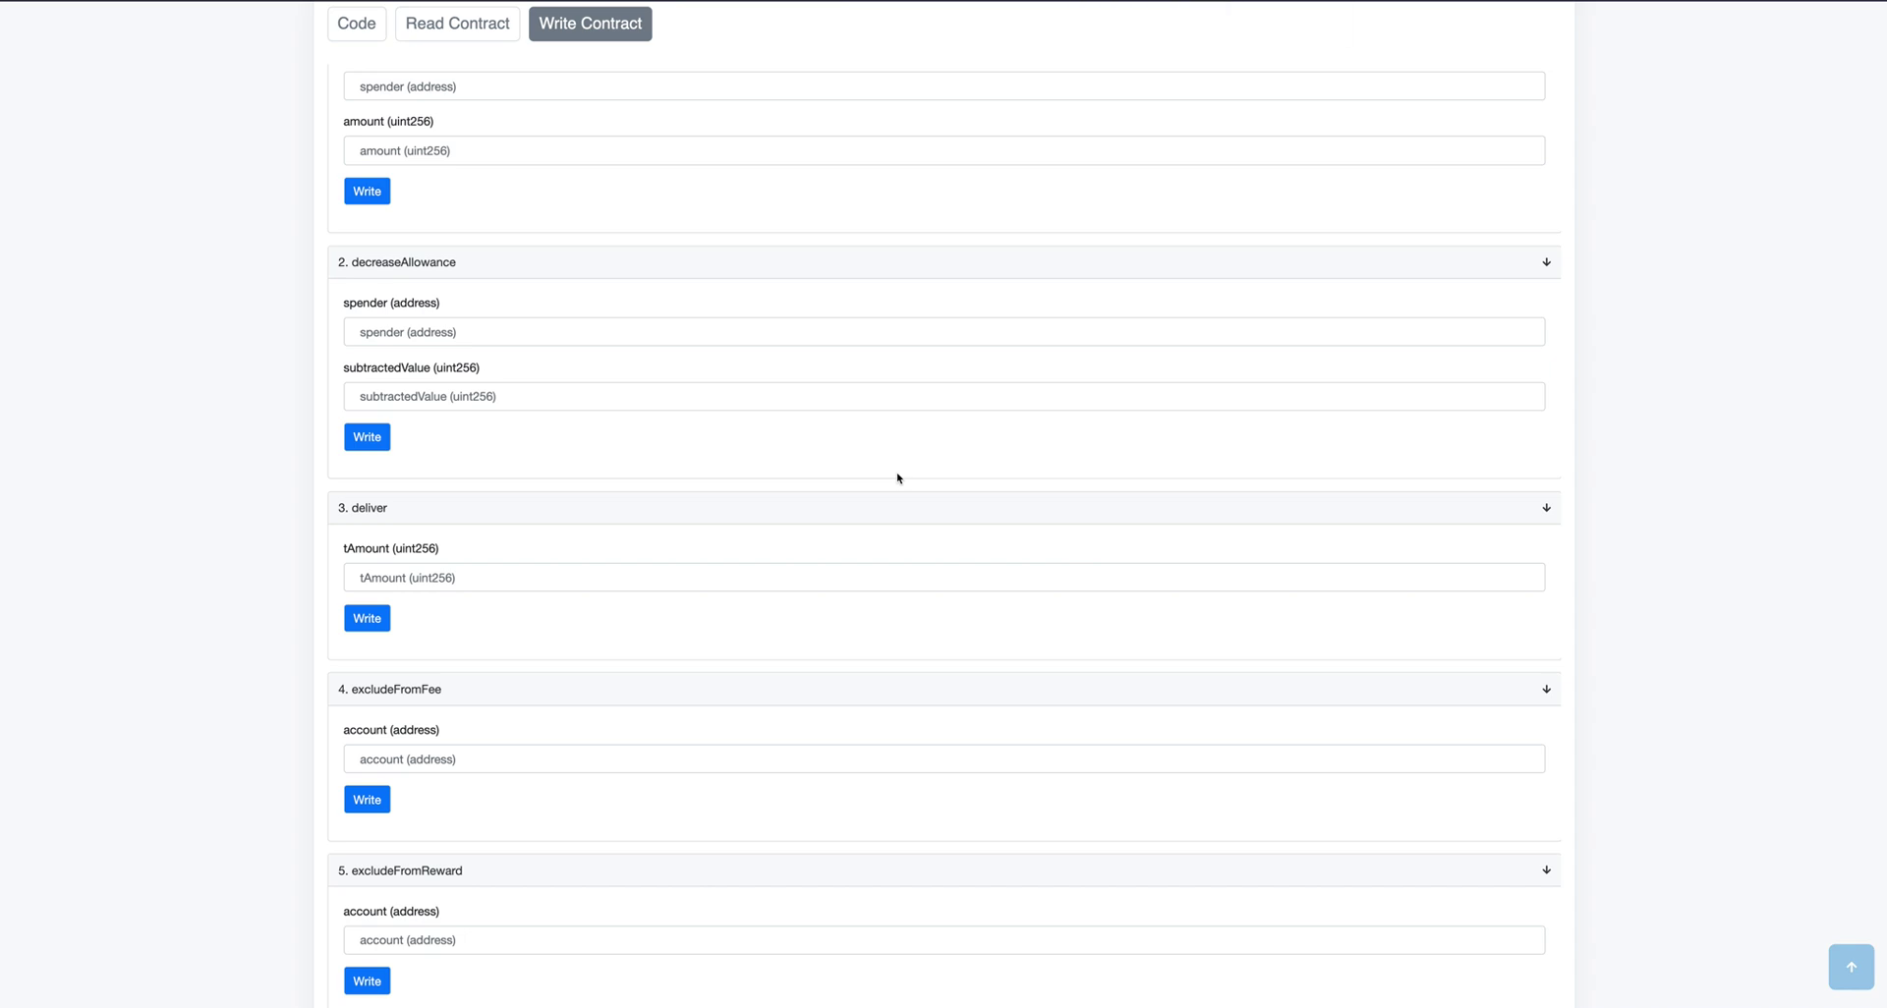
pyautogui.hotkey('ctrl', 'f')
# Search the contract page for 'Exclude'.
pyautogui.click(1324, 16)
pyautogui.hotkey('ctrl', 'f')
pyautogui.write('Exclude')
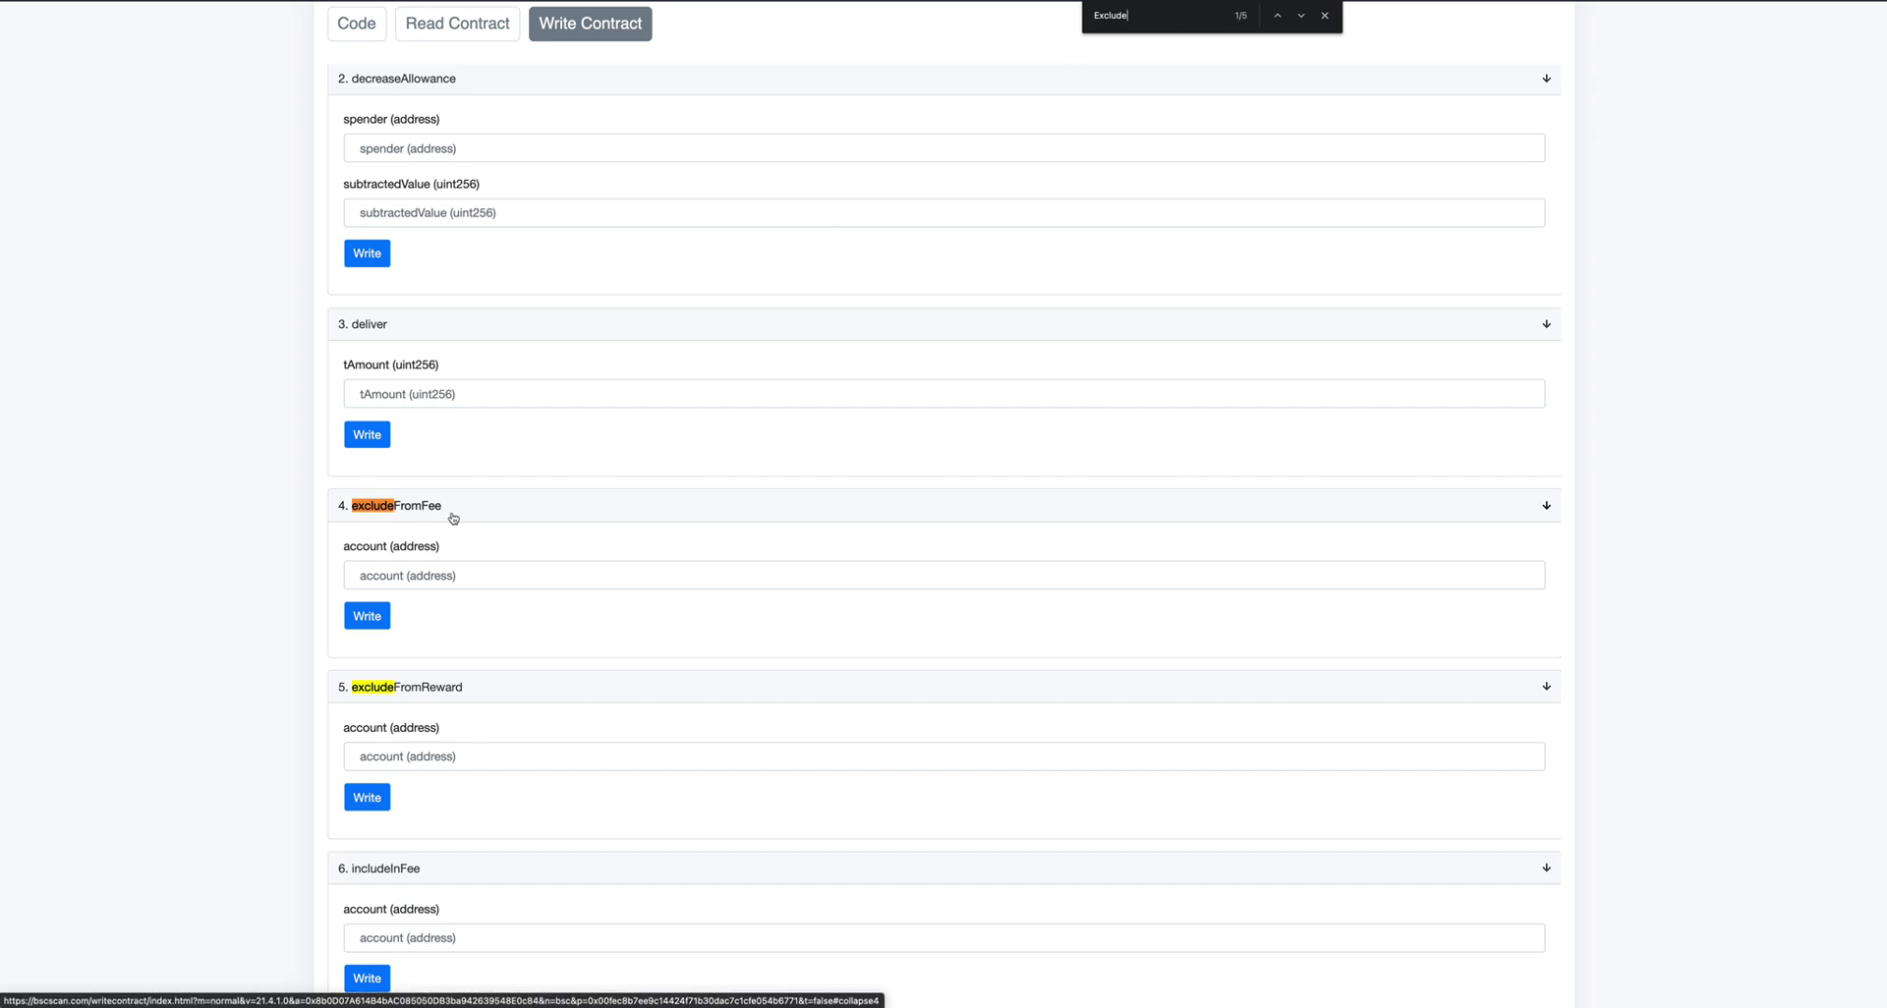
# Locate the excludeFromFee, excludeFromReward and setExcludeFromMaxTx functions in the list.
pyautogui.scroll(-1, 453, 518)
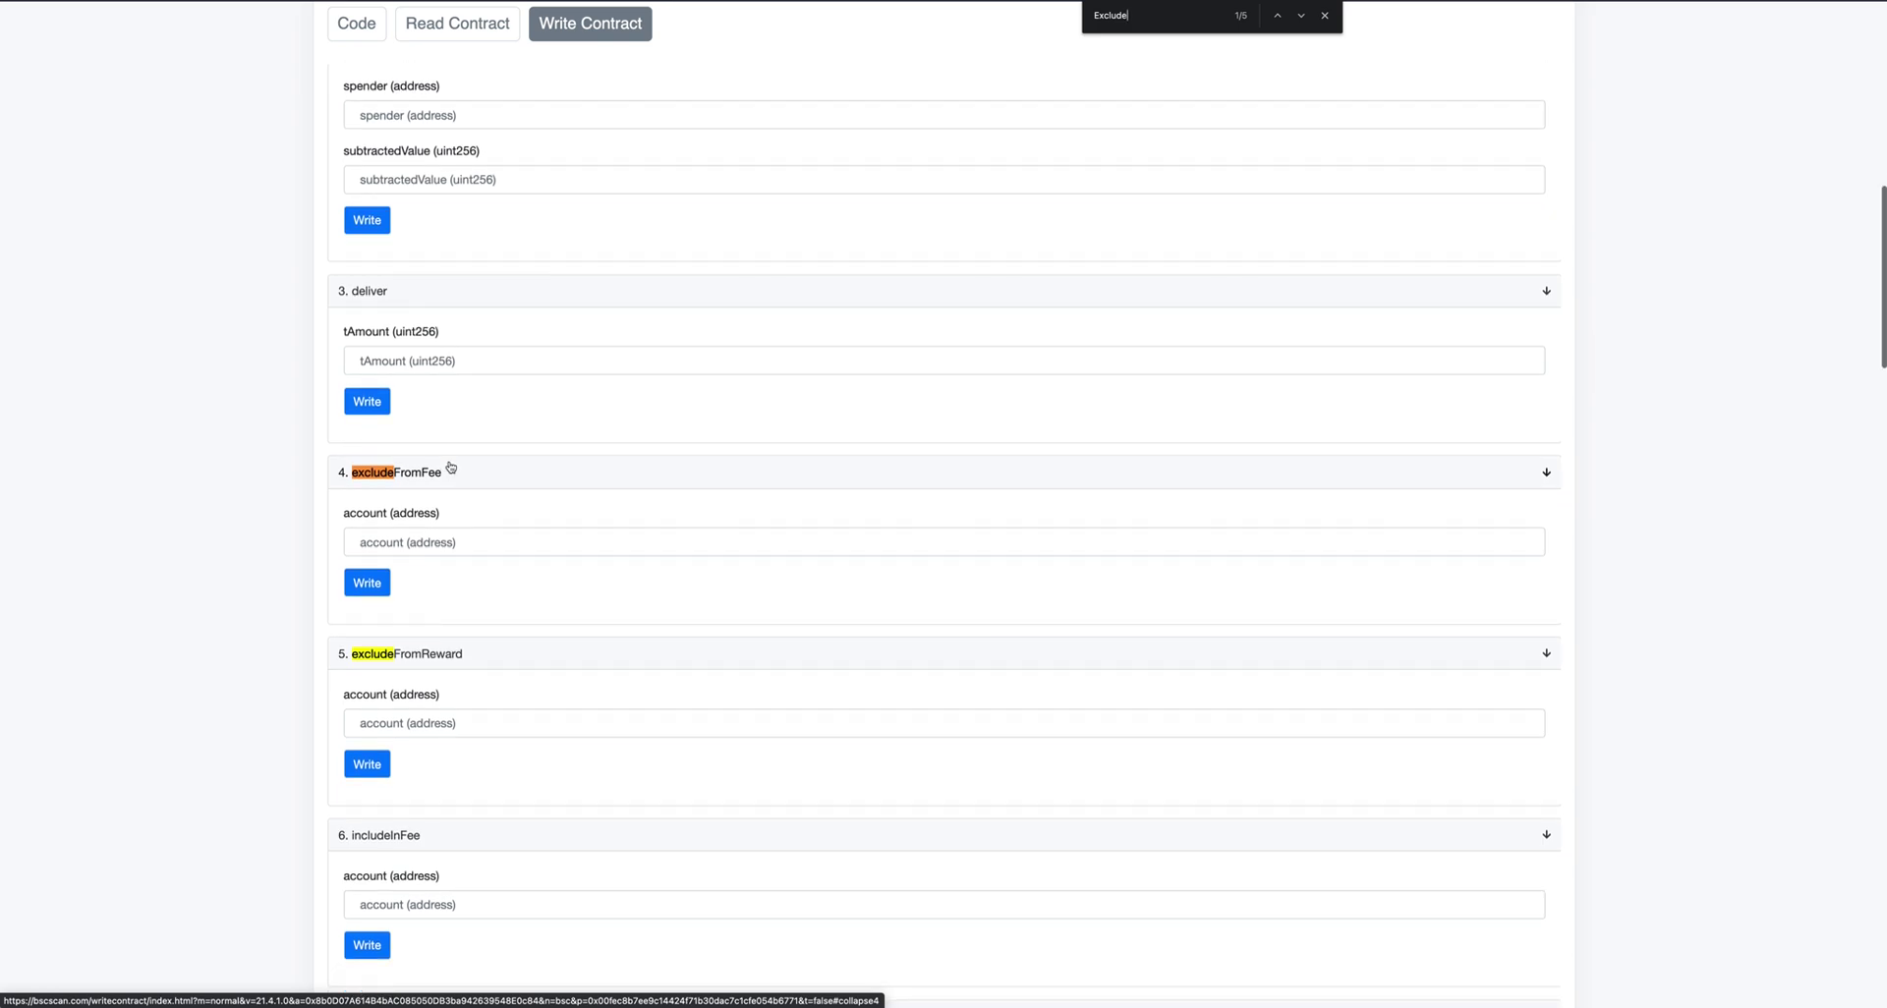
pyautogui.scroll(-2, 450, 478)
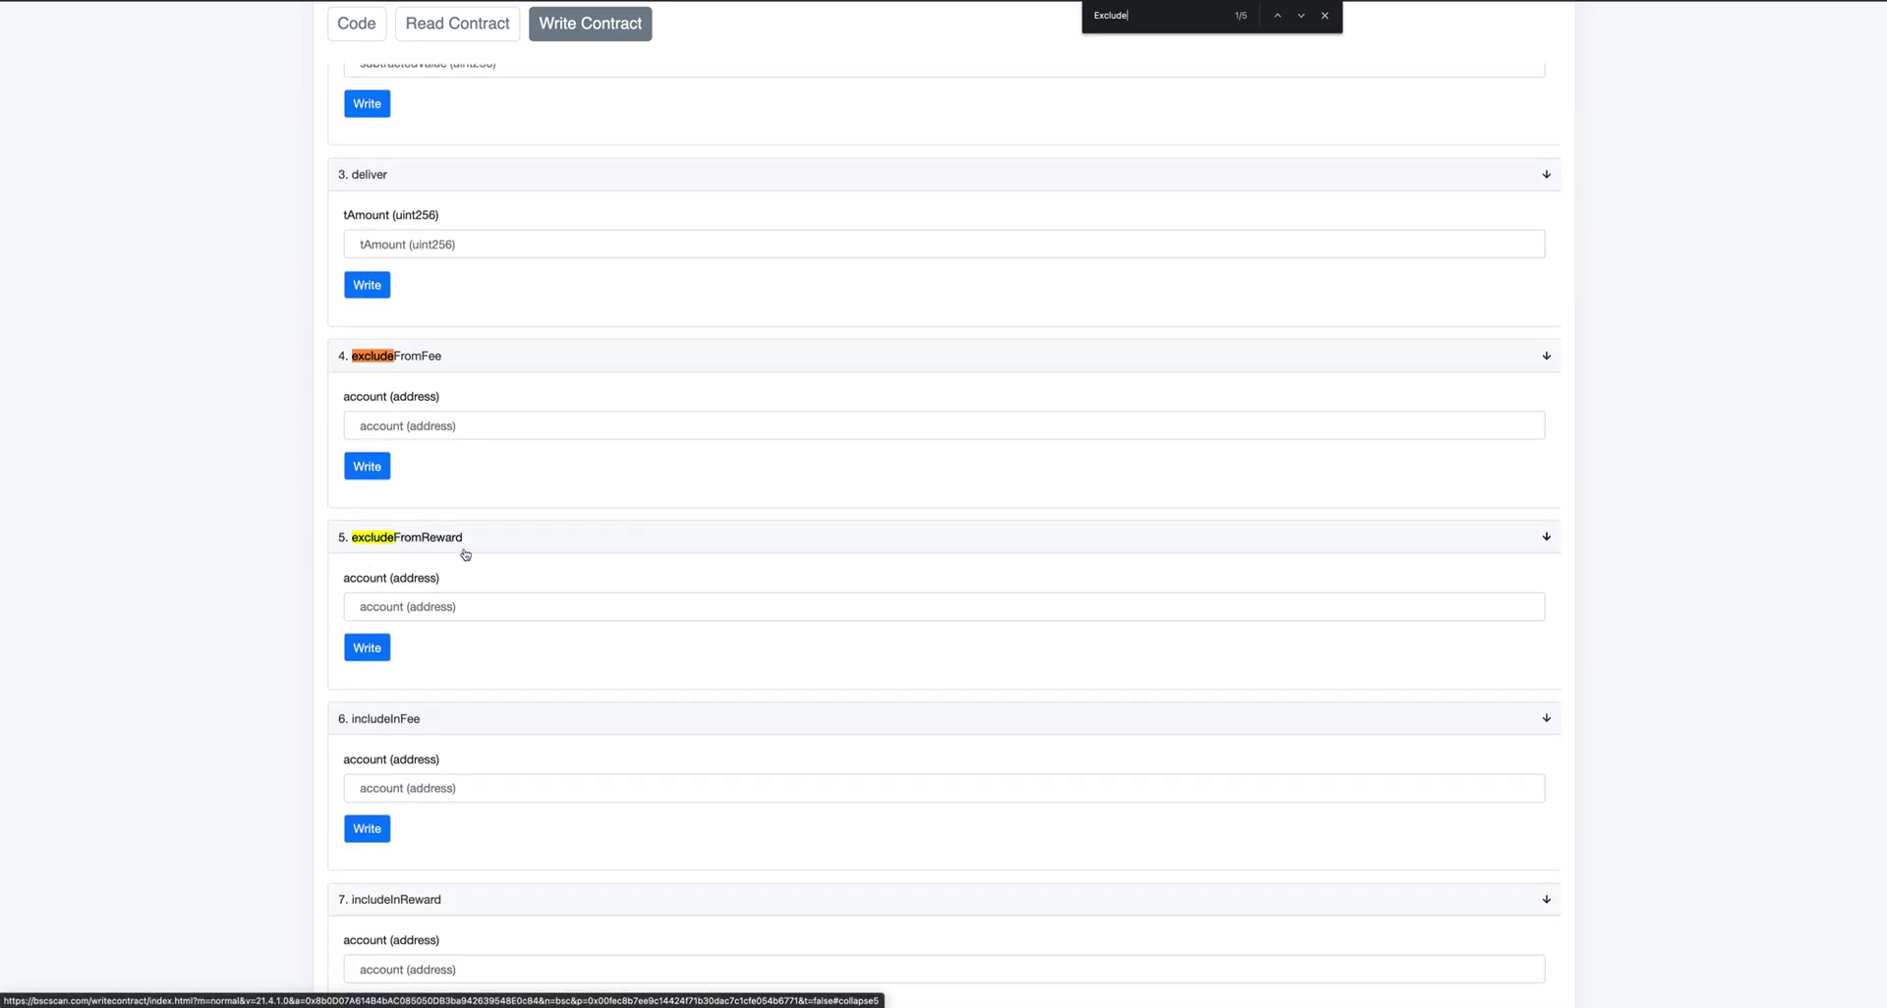
pyautogui.scroll(-3, 464, 554)
pyautogui.scroll(-1, 465, 554)
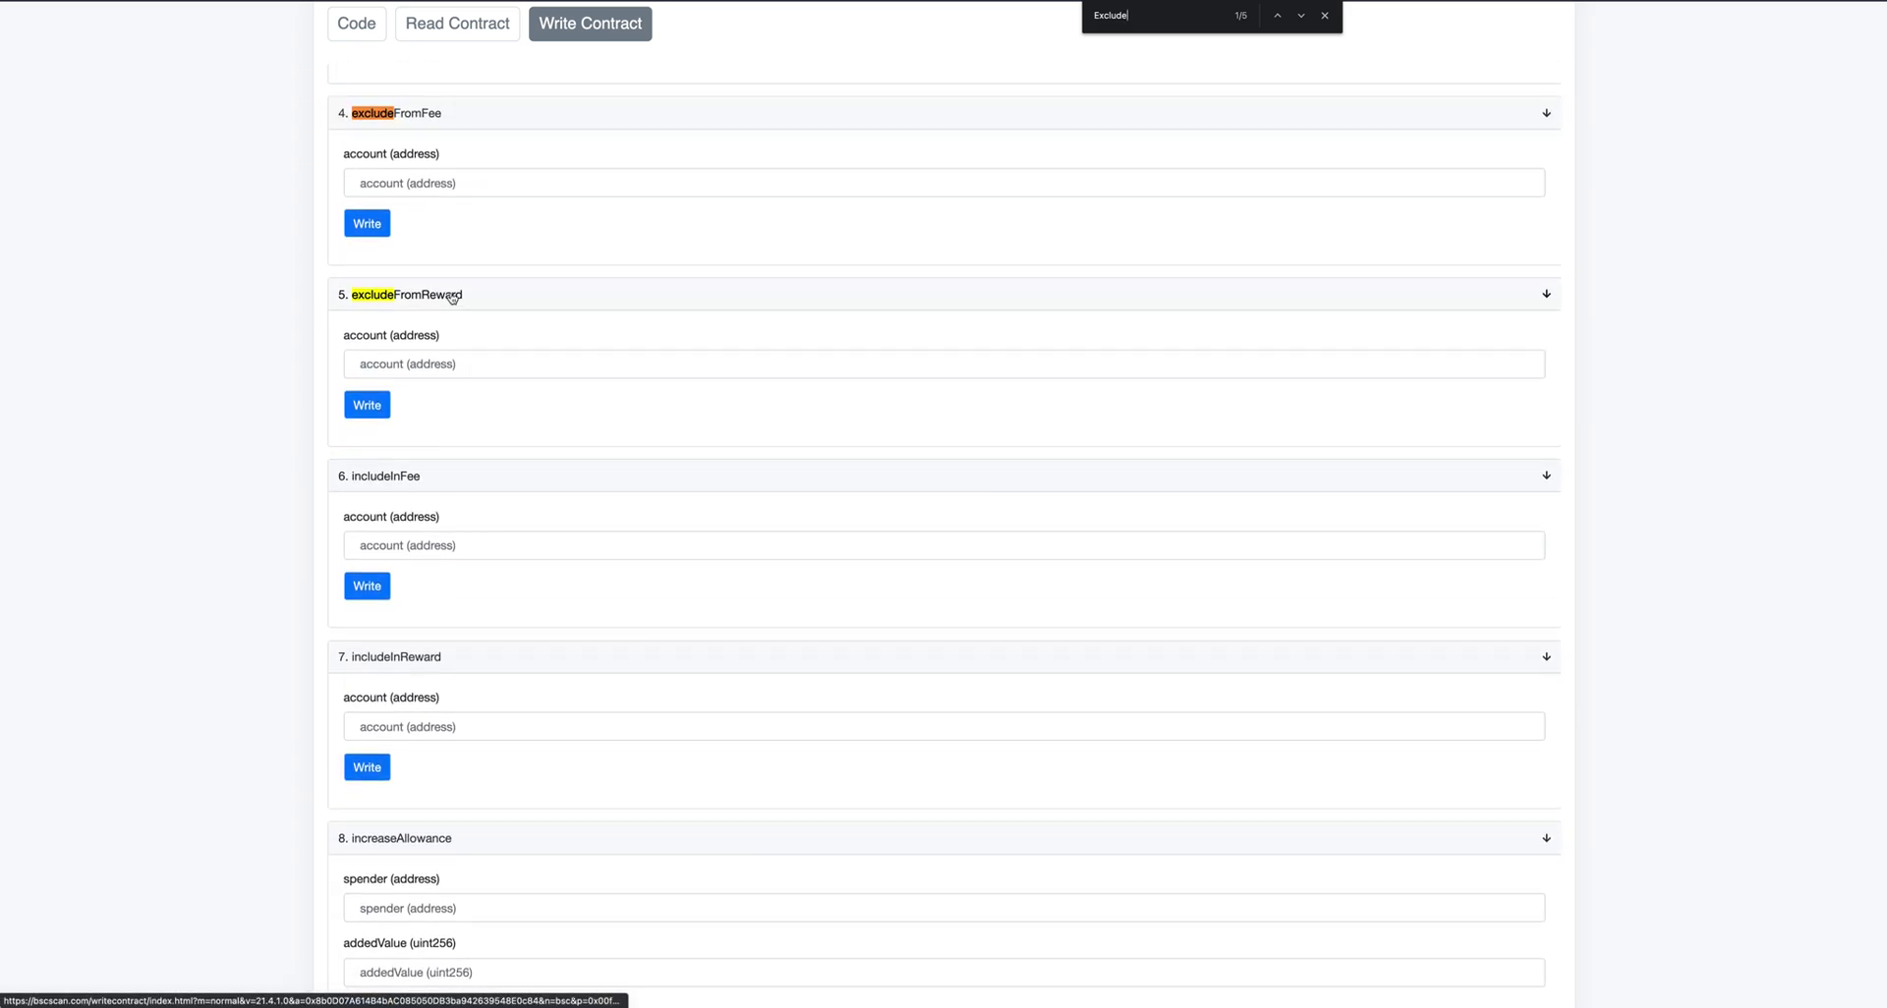
pyautogui.scroll(-2, 590, 329)
pyautogui.scroll(-2, 590, 330)
pyautogui.scroll(-3, 592, 331)
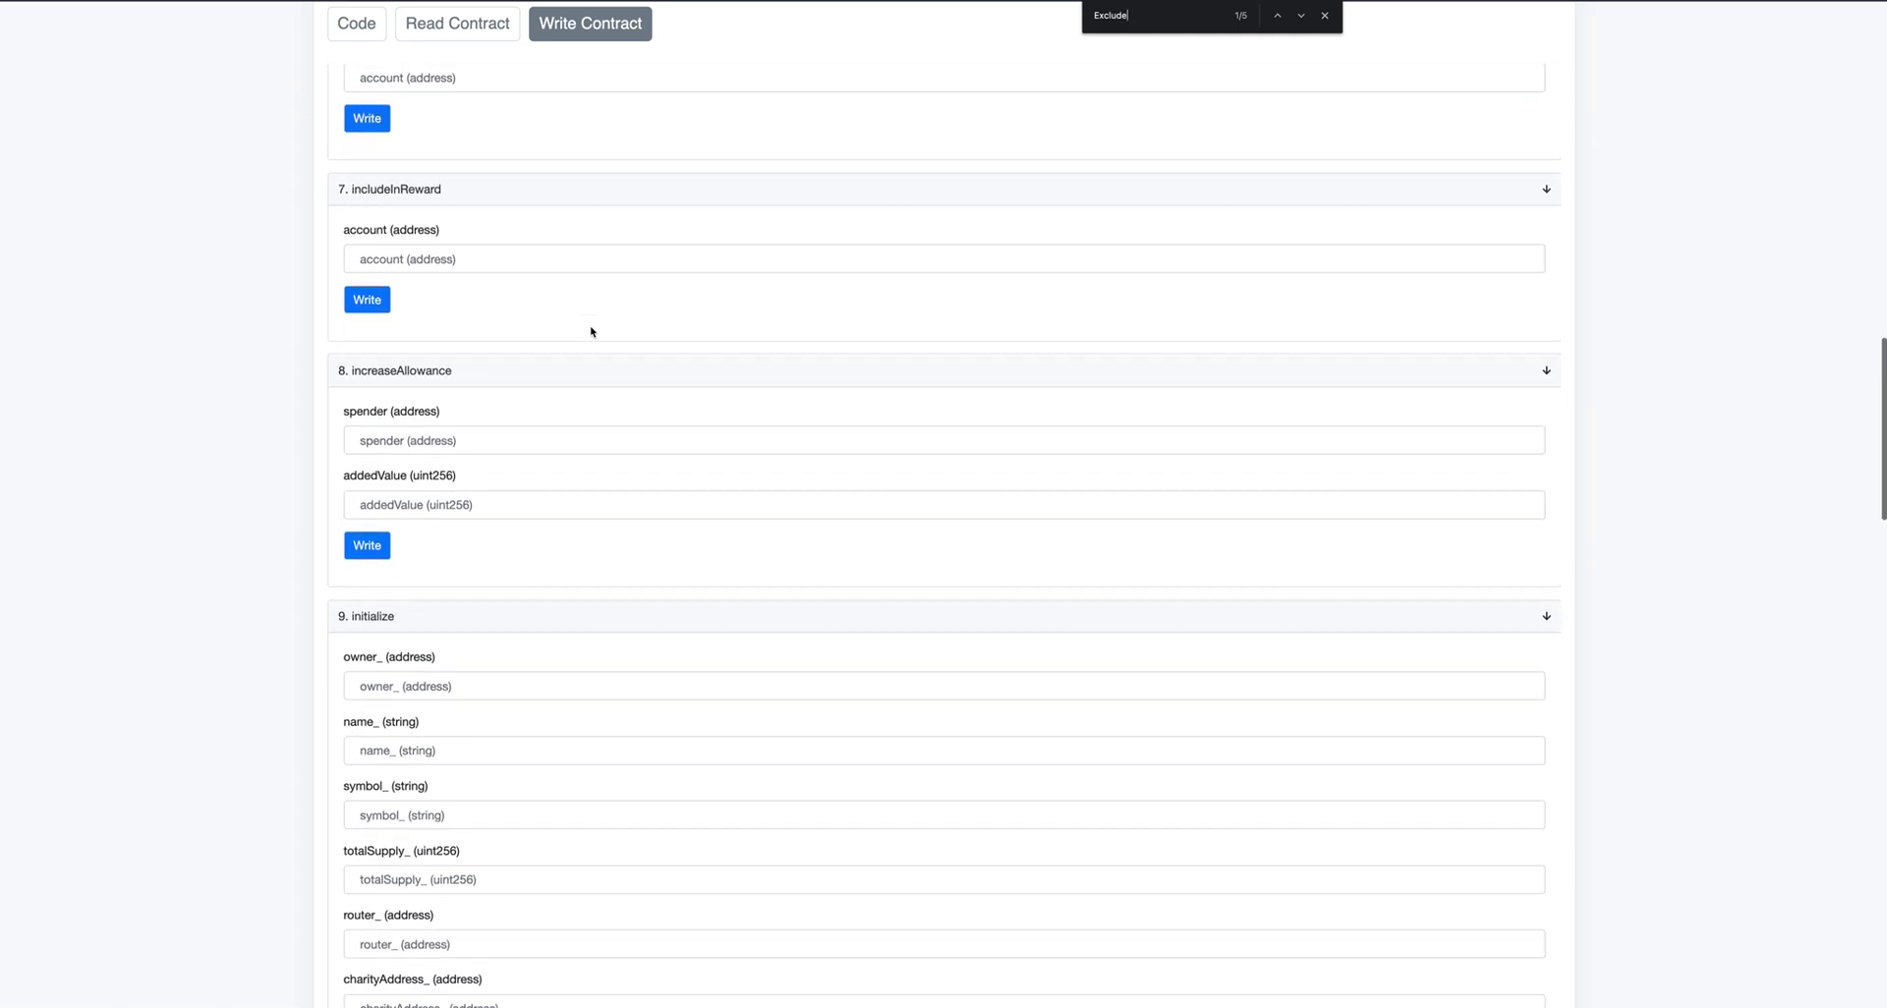
pyautogui.scroll(-4, 592, 331)
pyautogui.scroll(-2, 591, 331)
pyautogui.scroll(-4, 592, 331)
pyautogui.scroll(-4, 592, 332)
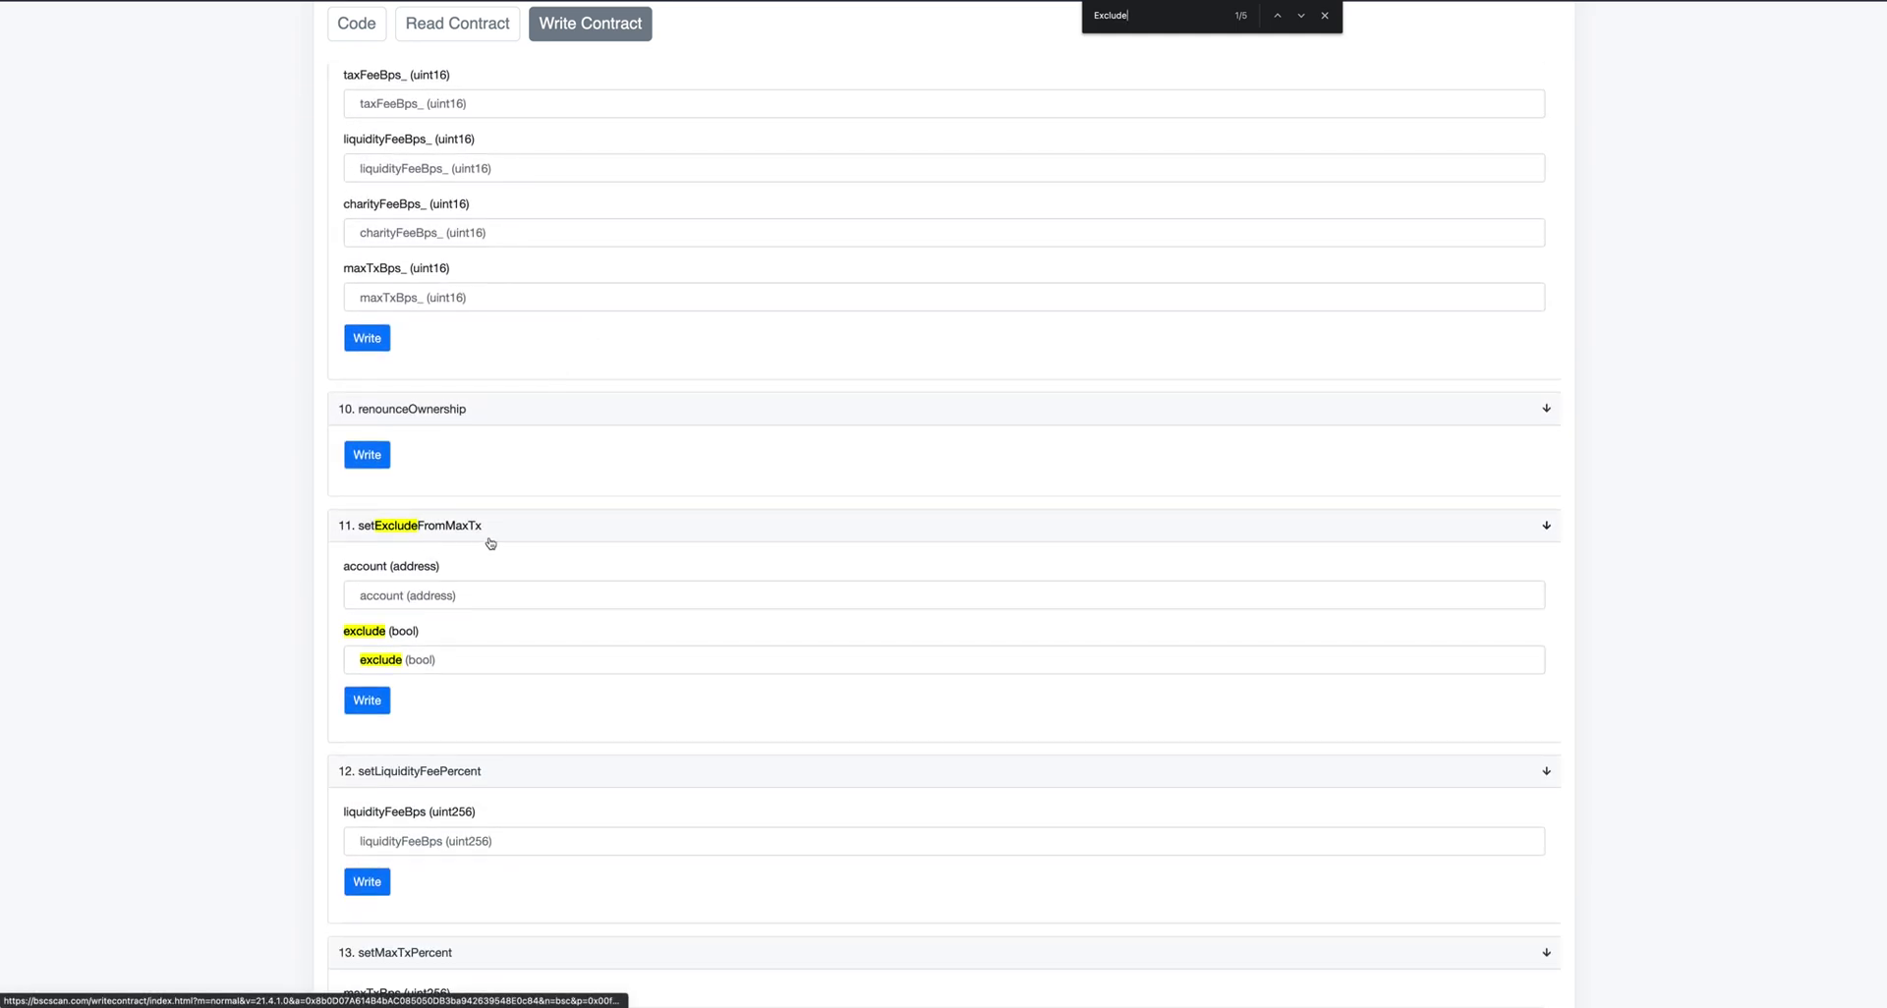
pyautogui.scroll(2, 490, 542)
pyautogui.scroll(8, 490, 543)
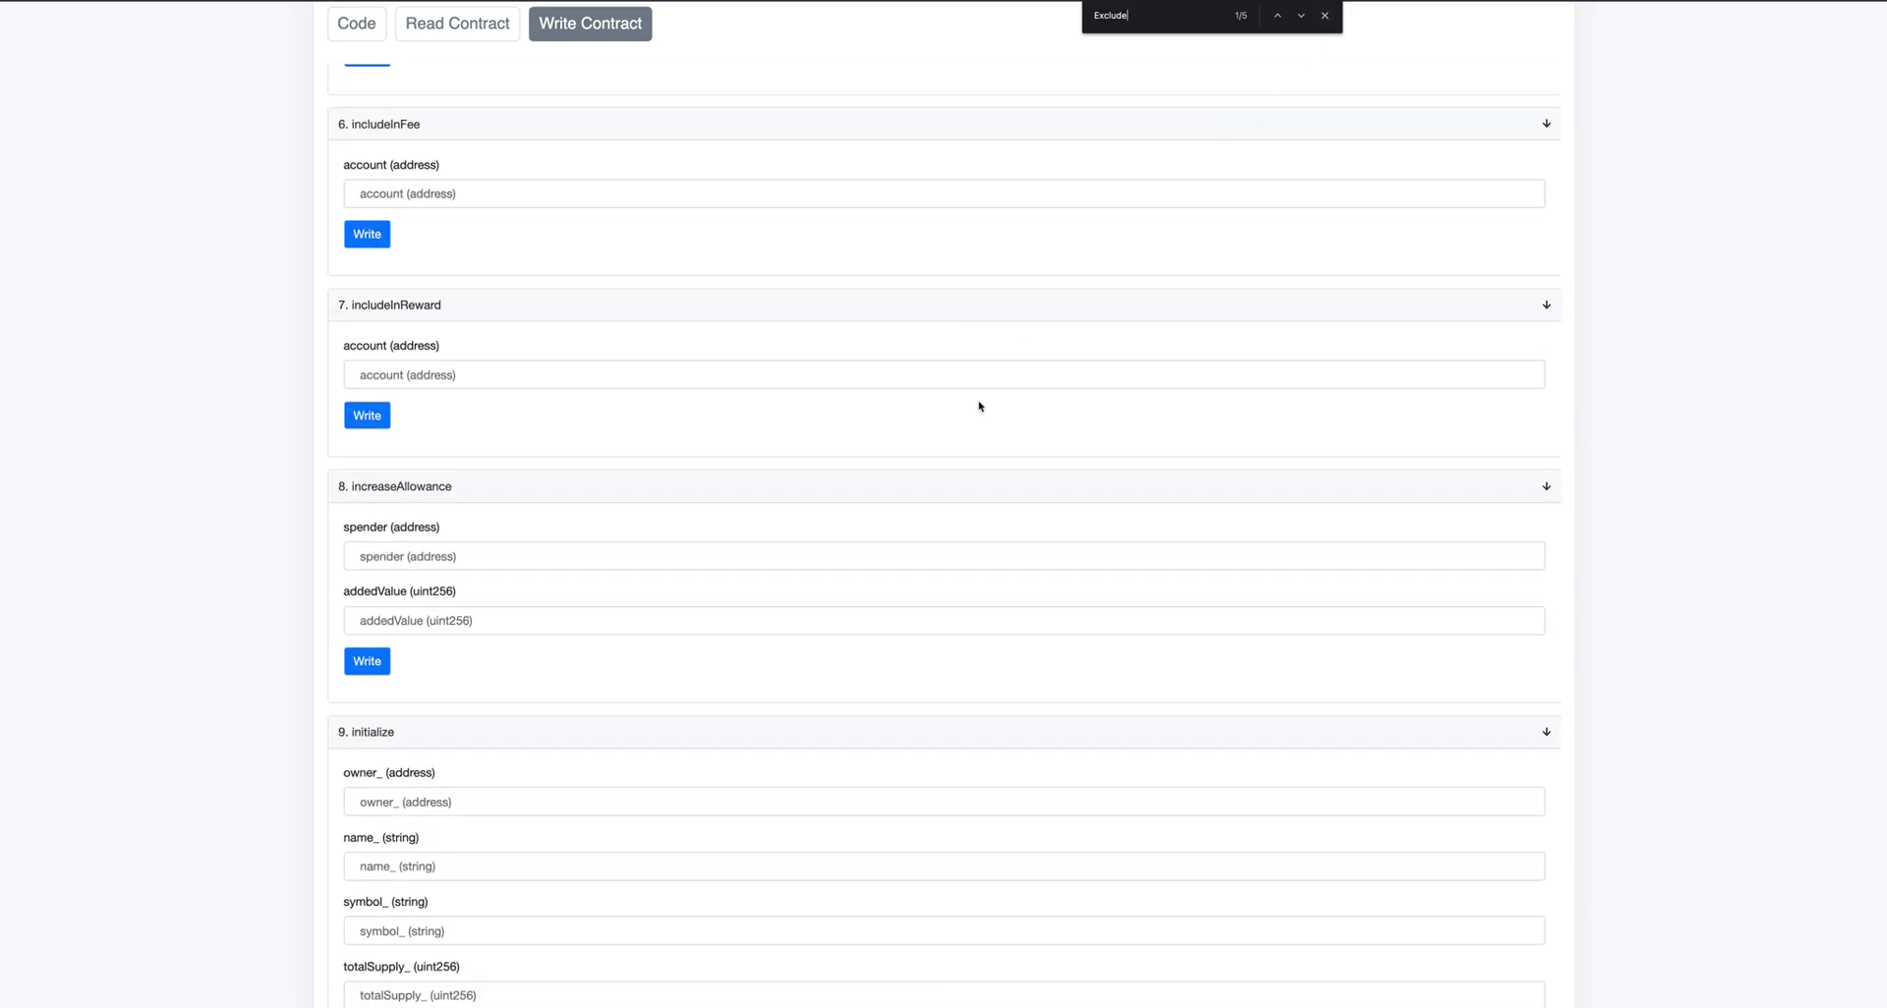
pyautogui.scroll(3, 978, 403)
pyautogui.scroll(3, 978, 401)
pyautogui.scroll(1, 978, 401)
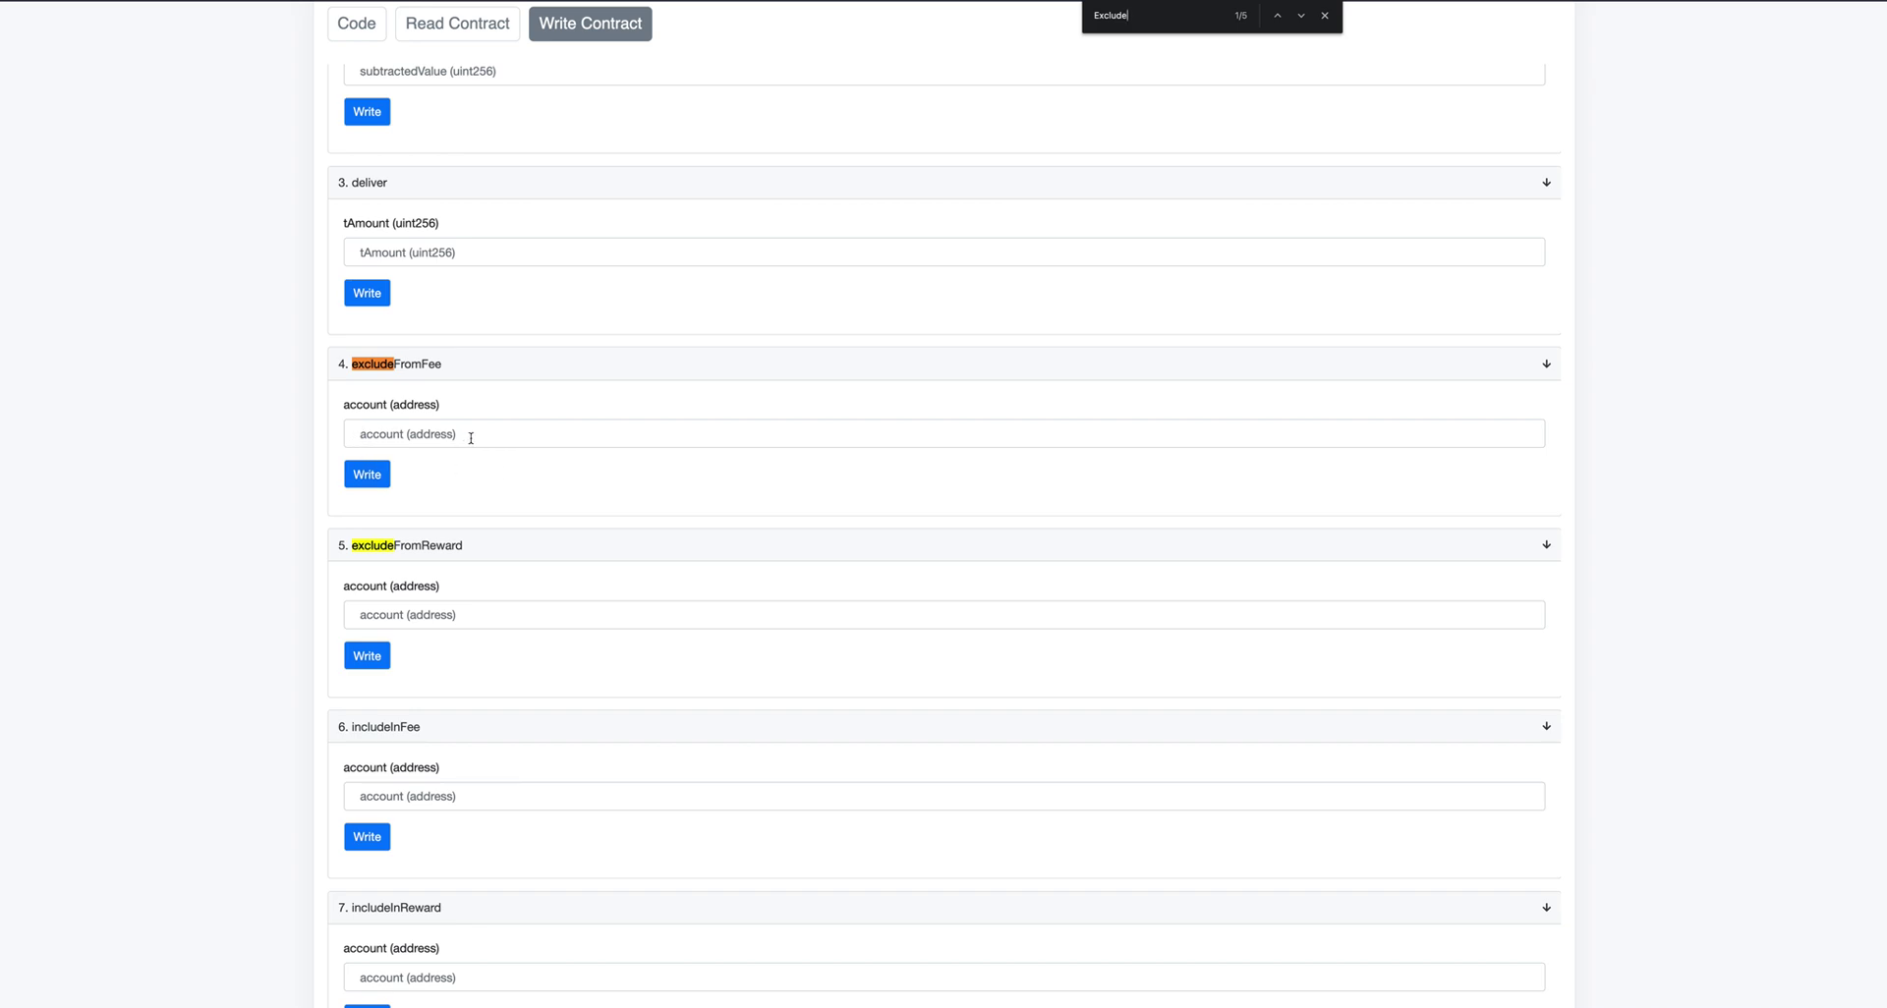
pyautogui.scroll(1, 398, 472)
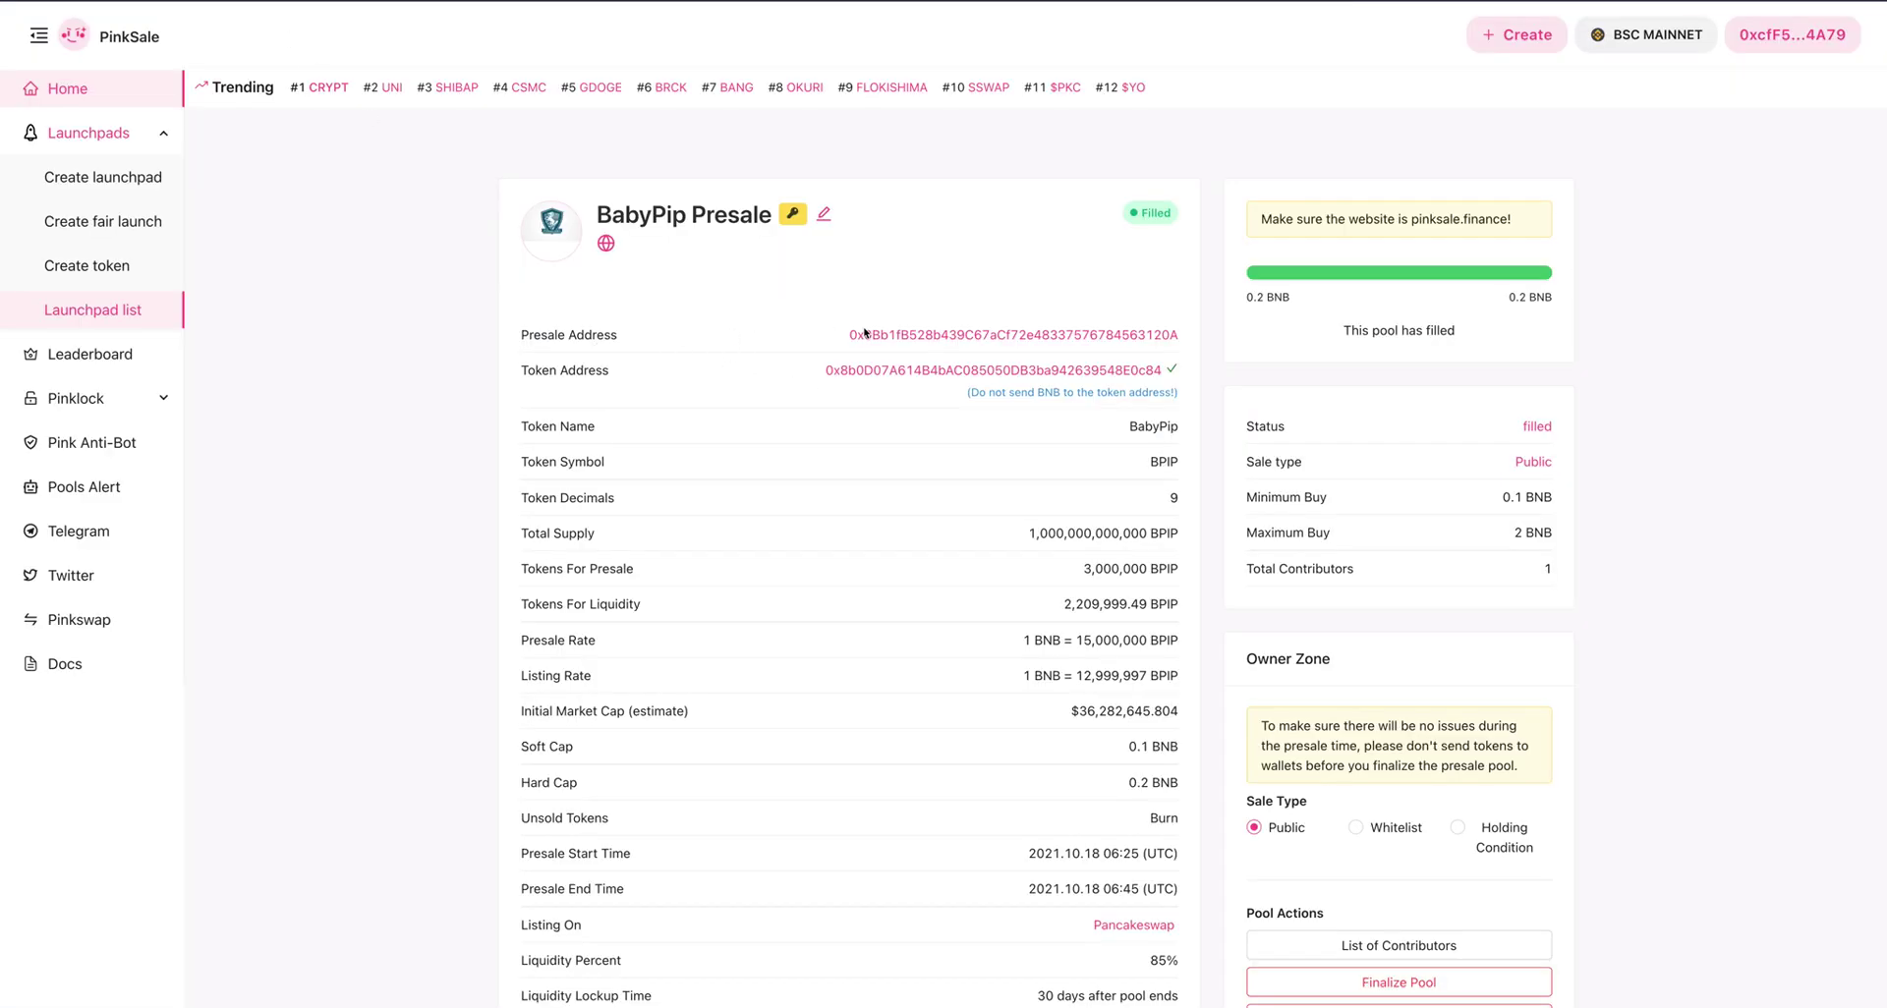
# Copy the presale address and submit excludeFromFee for it, confirming in MetaMask.
pyautogui.rightClick(927, 340)
pyautogui.click(1022, 459)
pyautogui.write('Exclude')
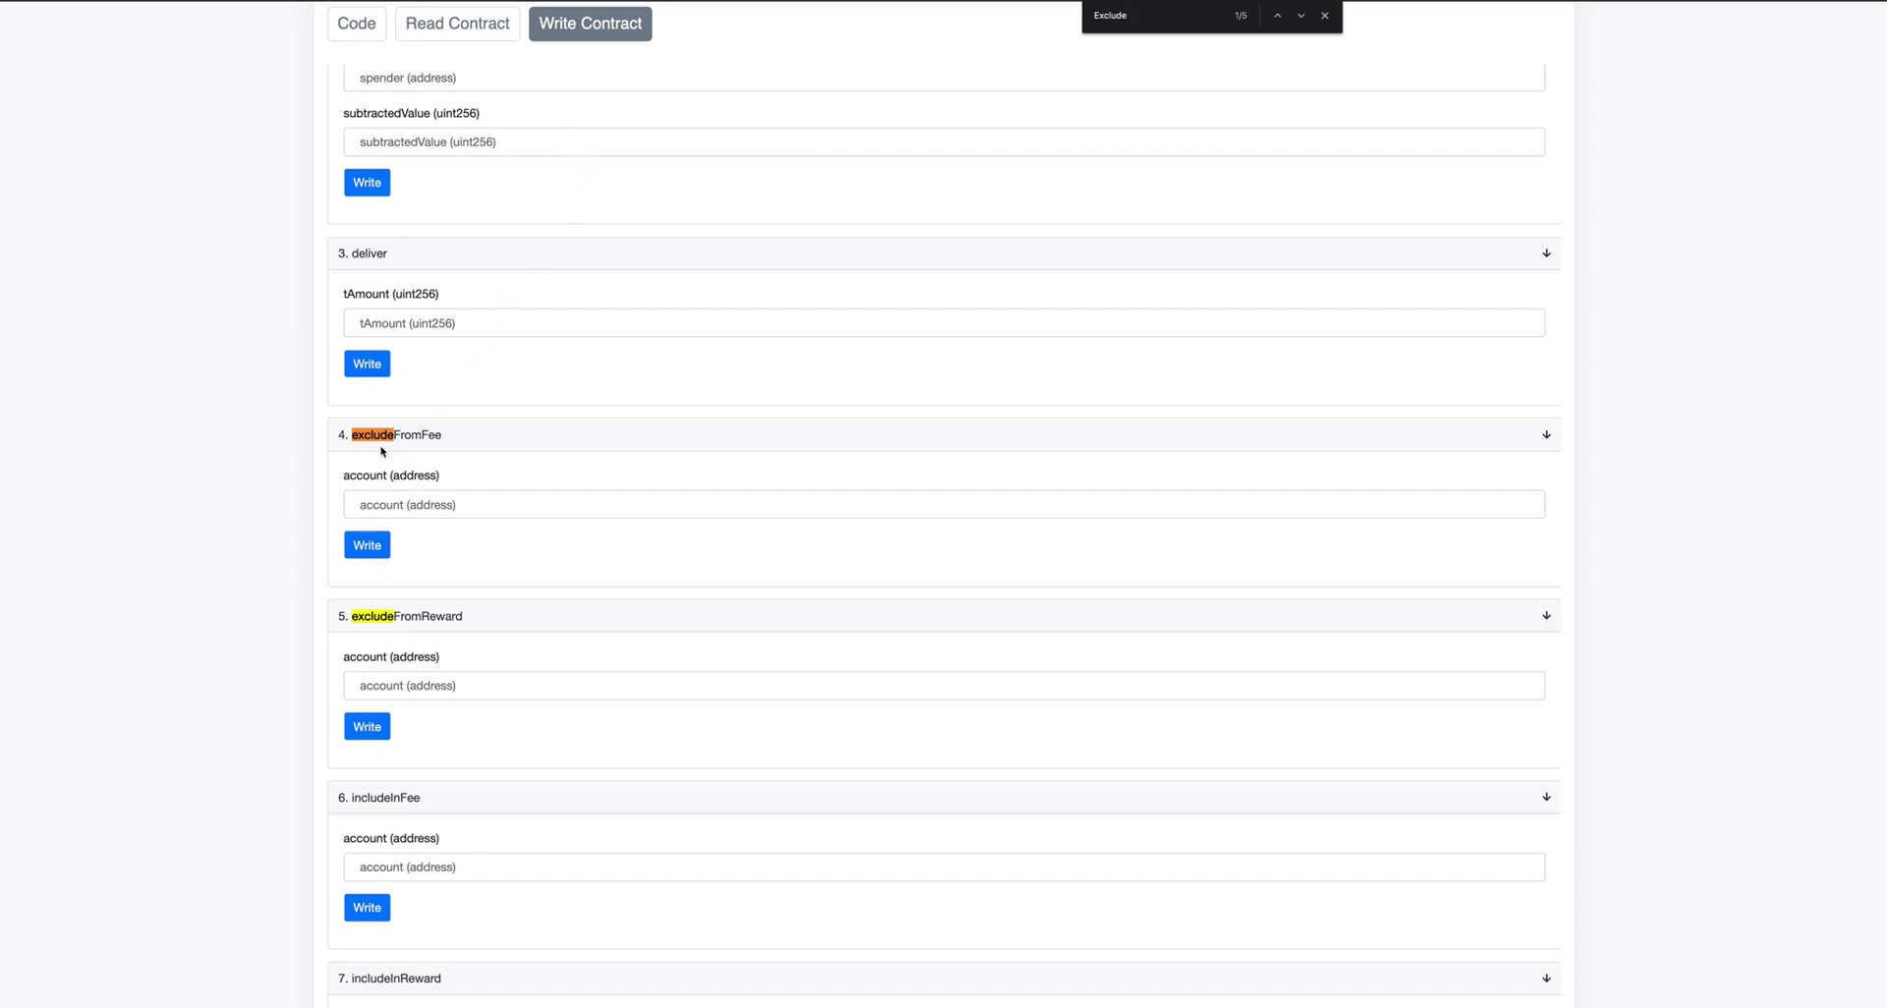
pyautogui.rightClick(378, 504)
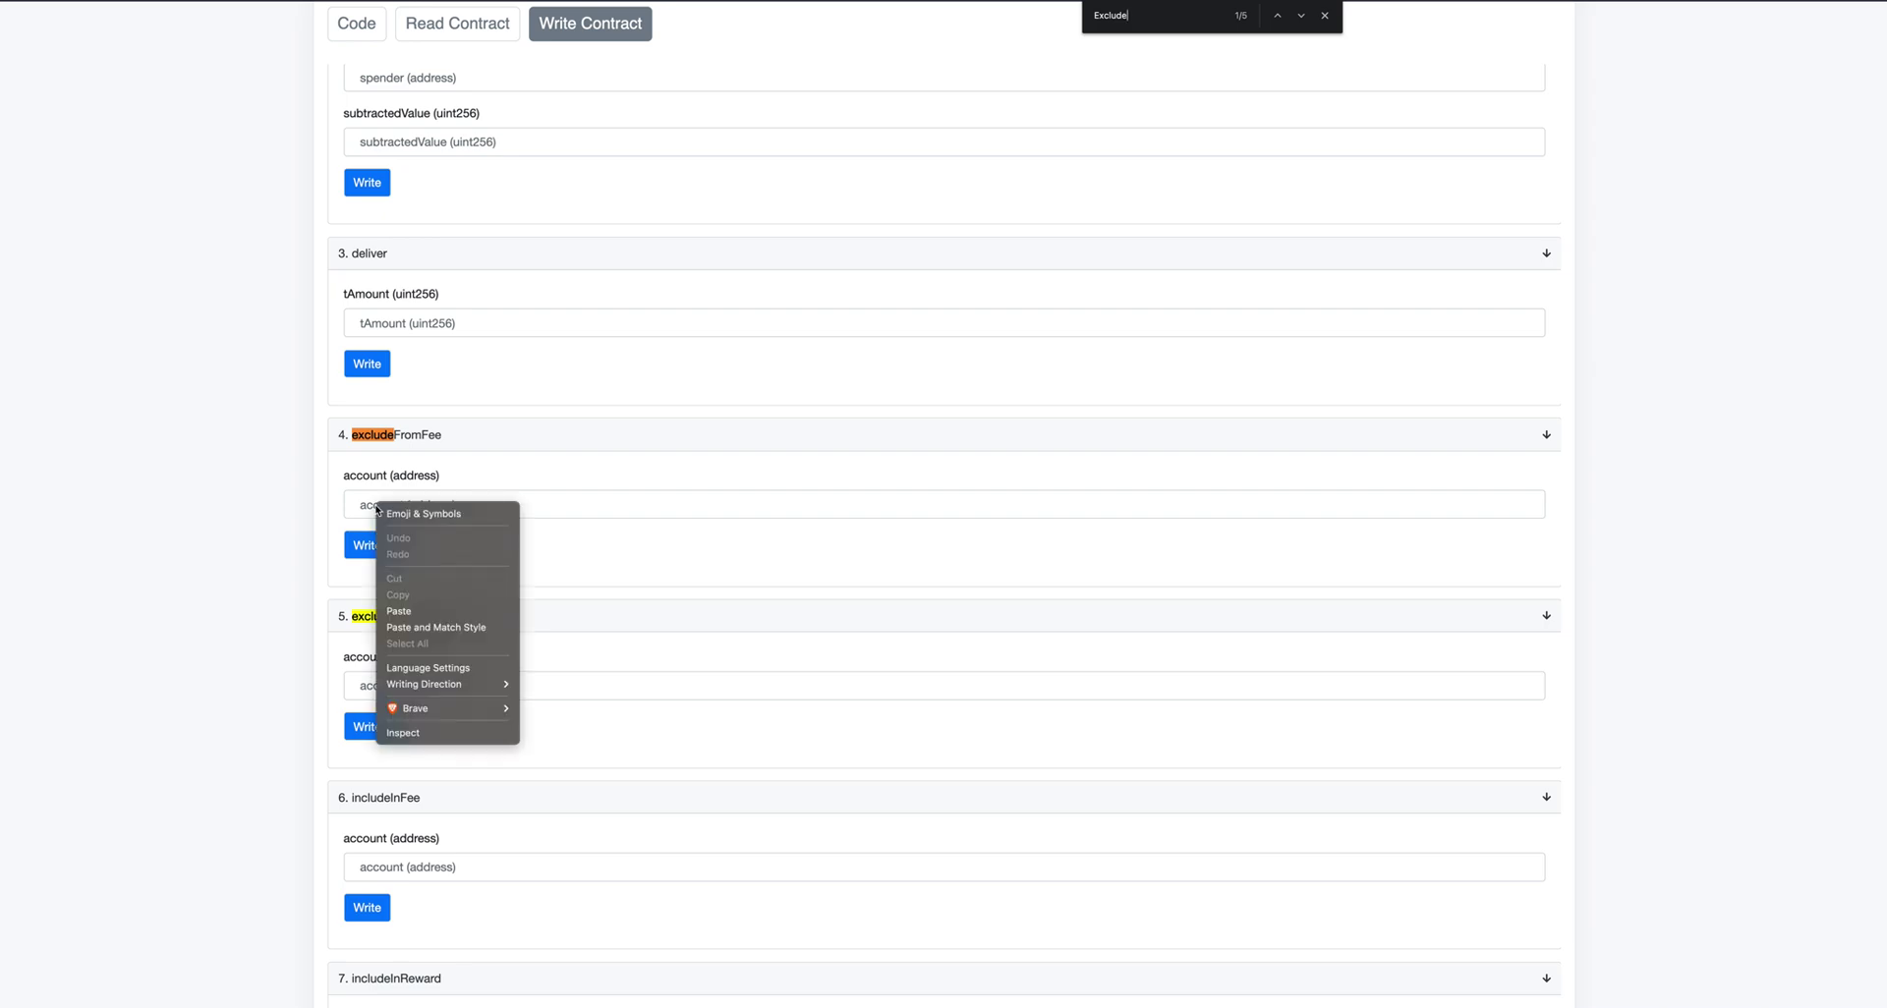
pyautogui.click(399, 610)
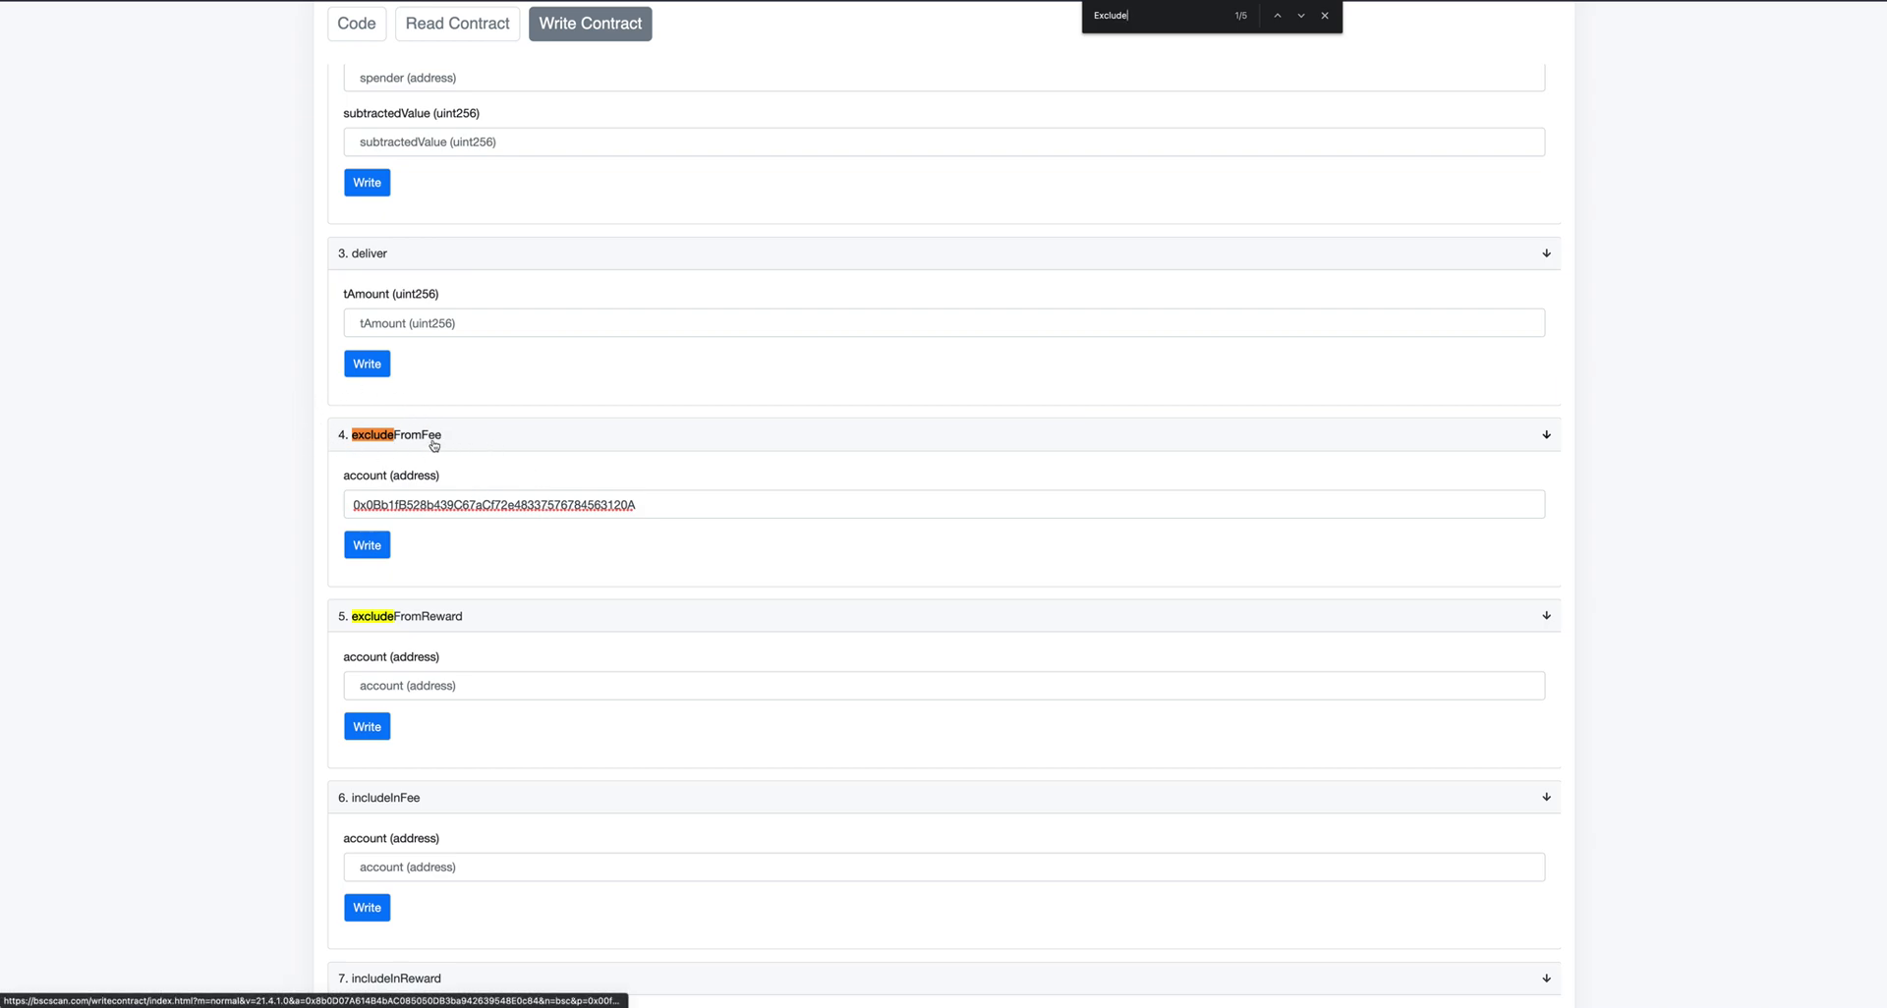
pyautogui.click(367, 548)
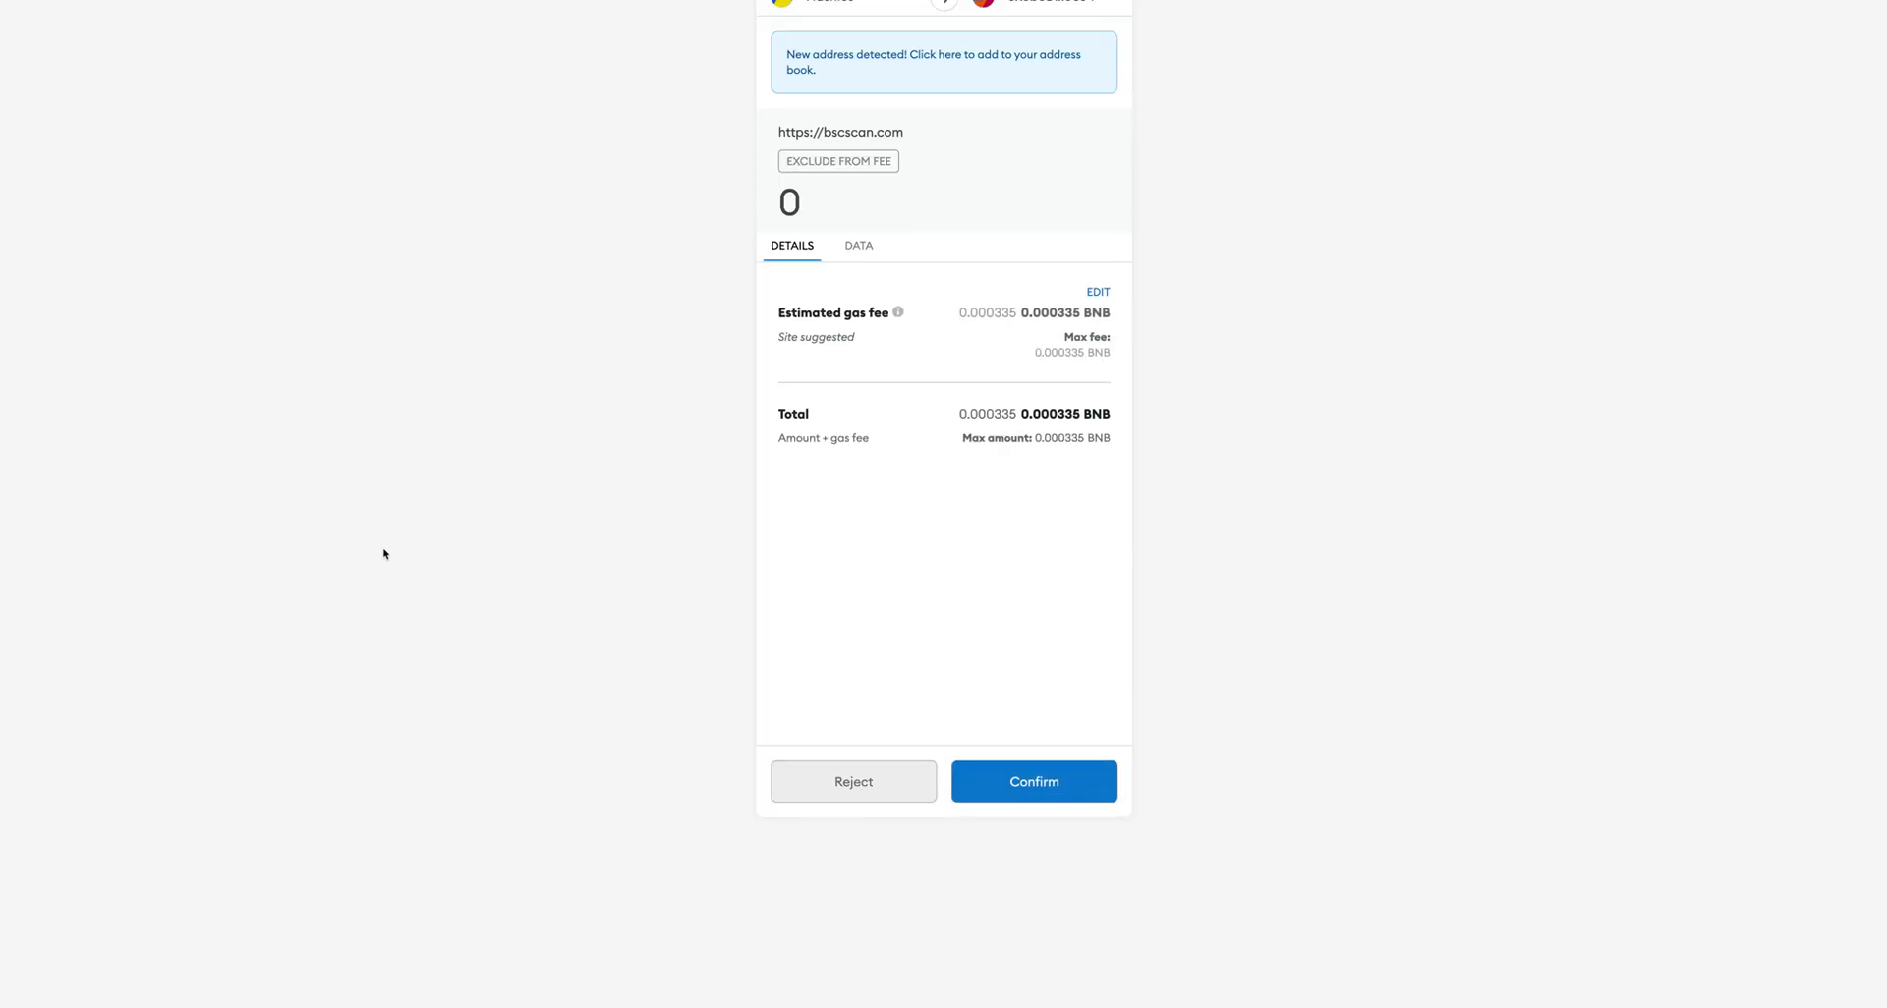
pyautogui.click(1039, 780)
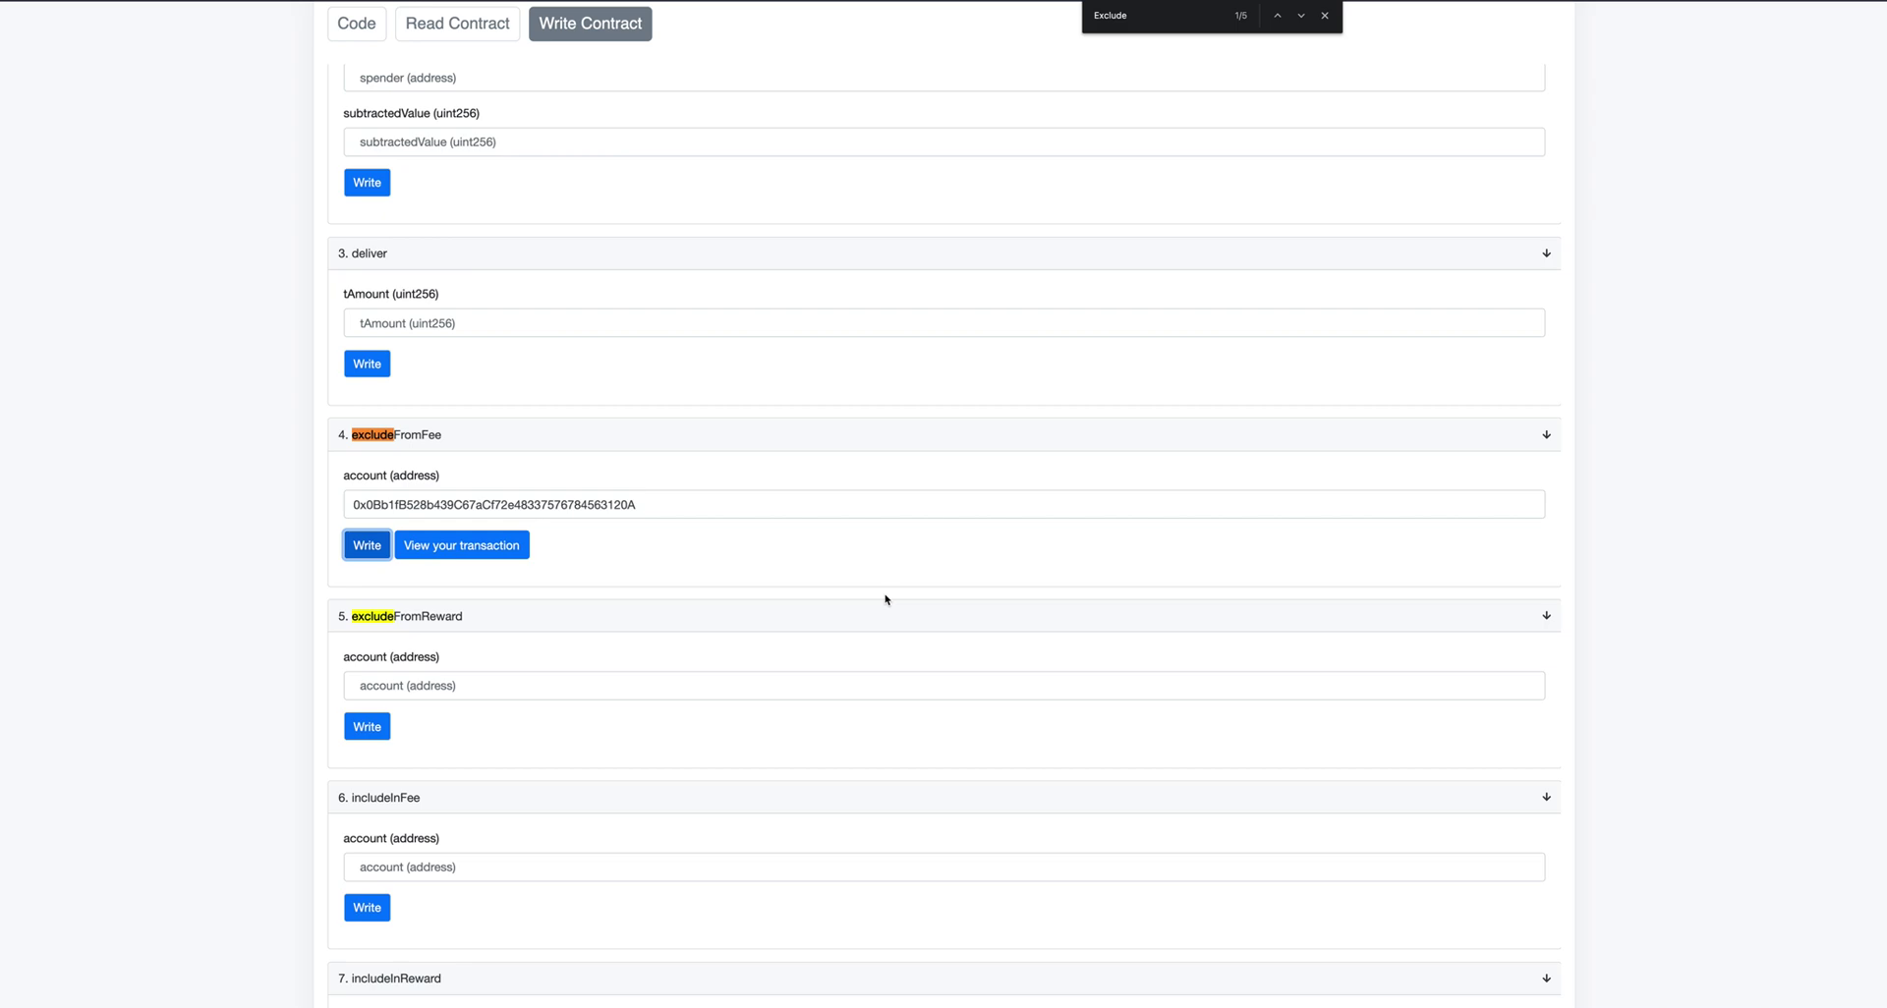
pyautogui.scroll(-2, 884, 600)
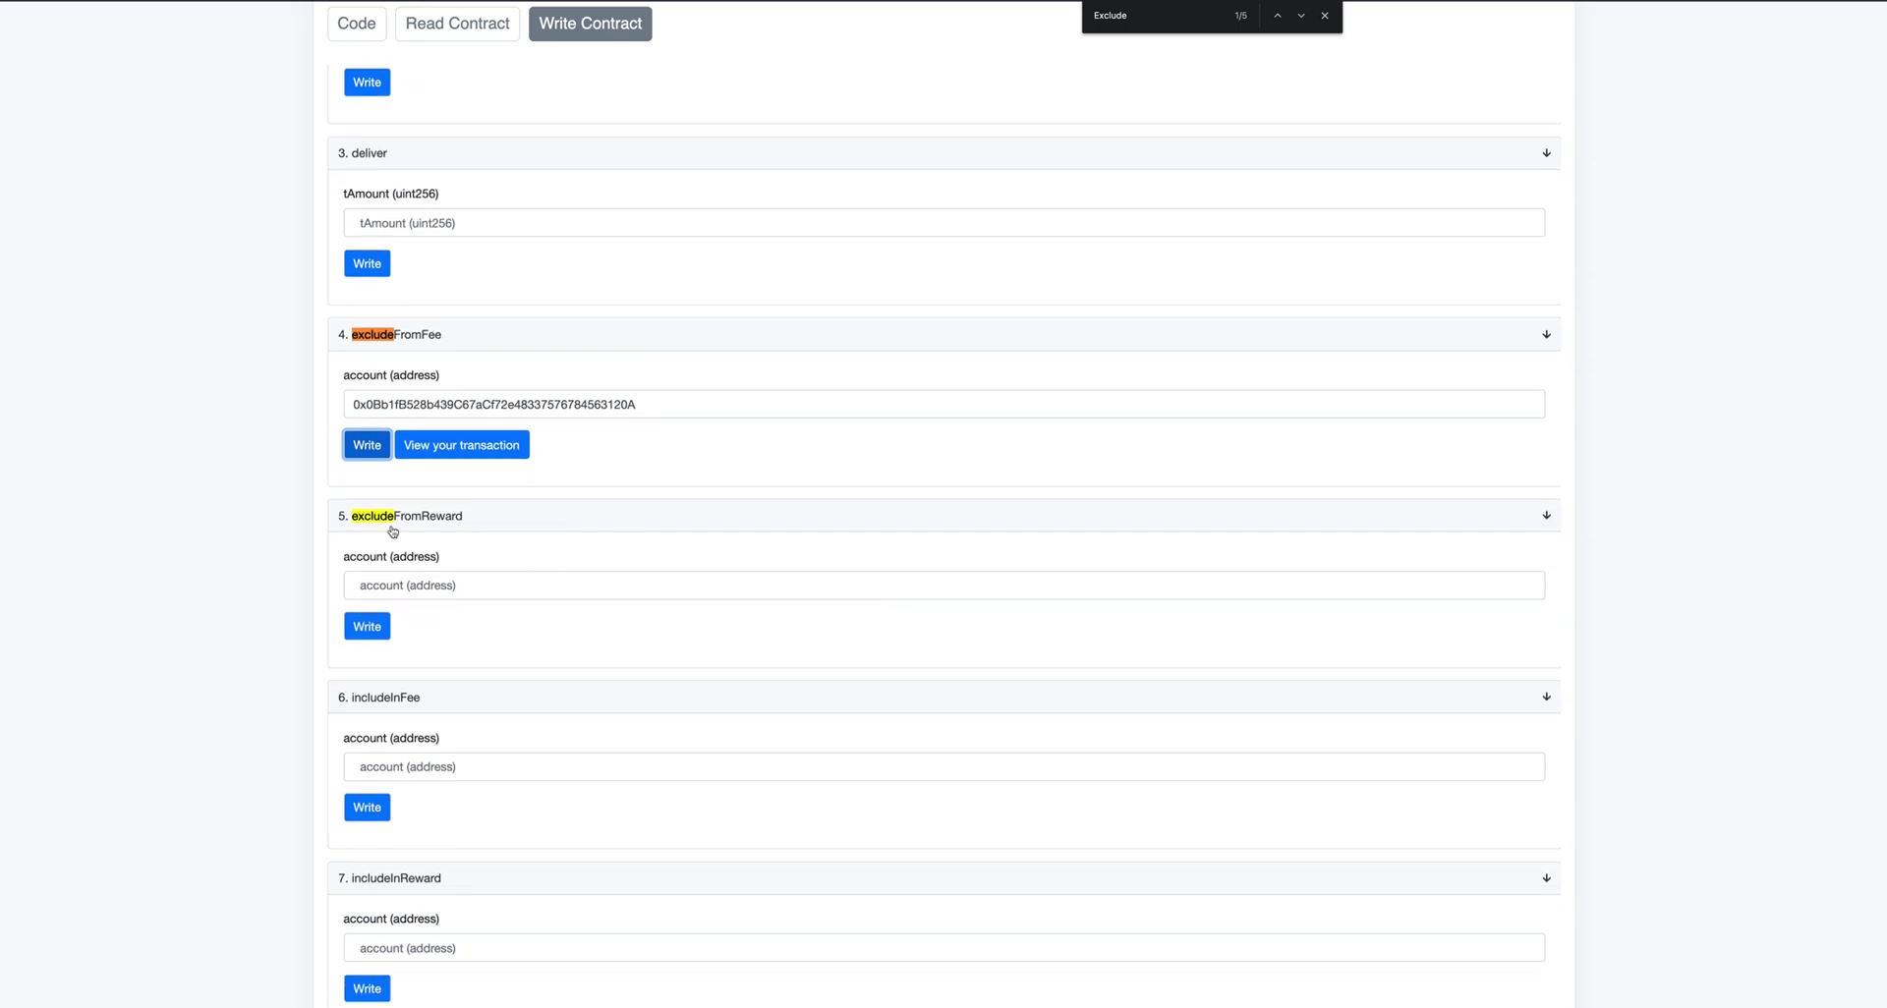
# Paste the presale address into excludeFromReward and confirm the transaction in MetaMask.
pyautogui.rightClick(386, 588)
pyautogui.click(405, 692)
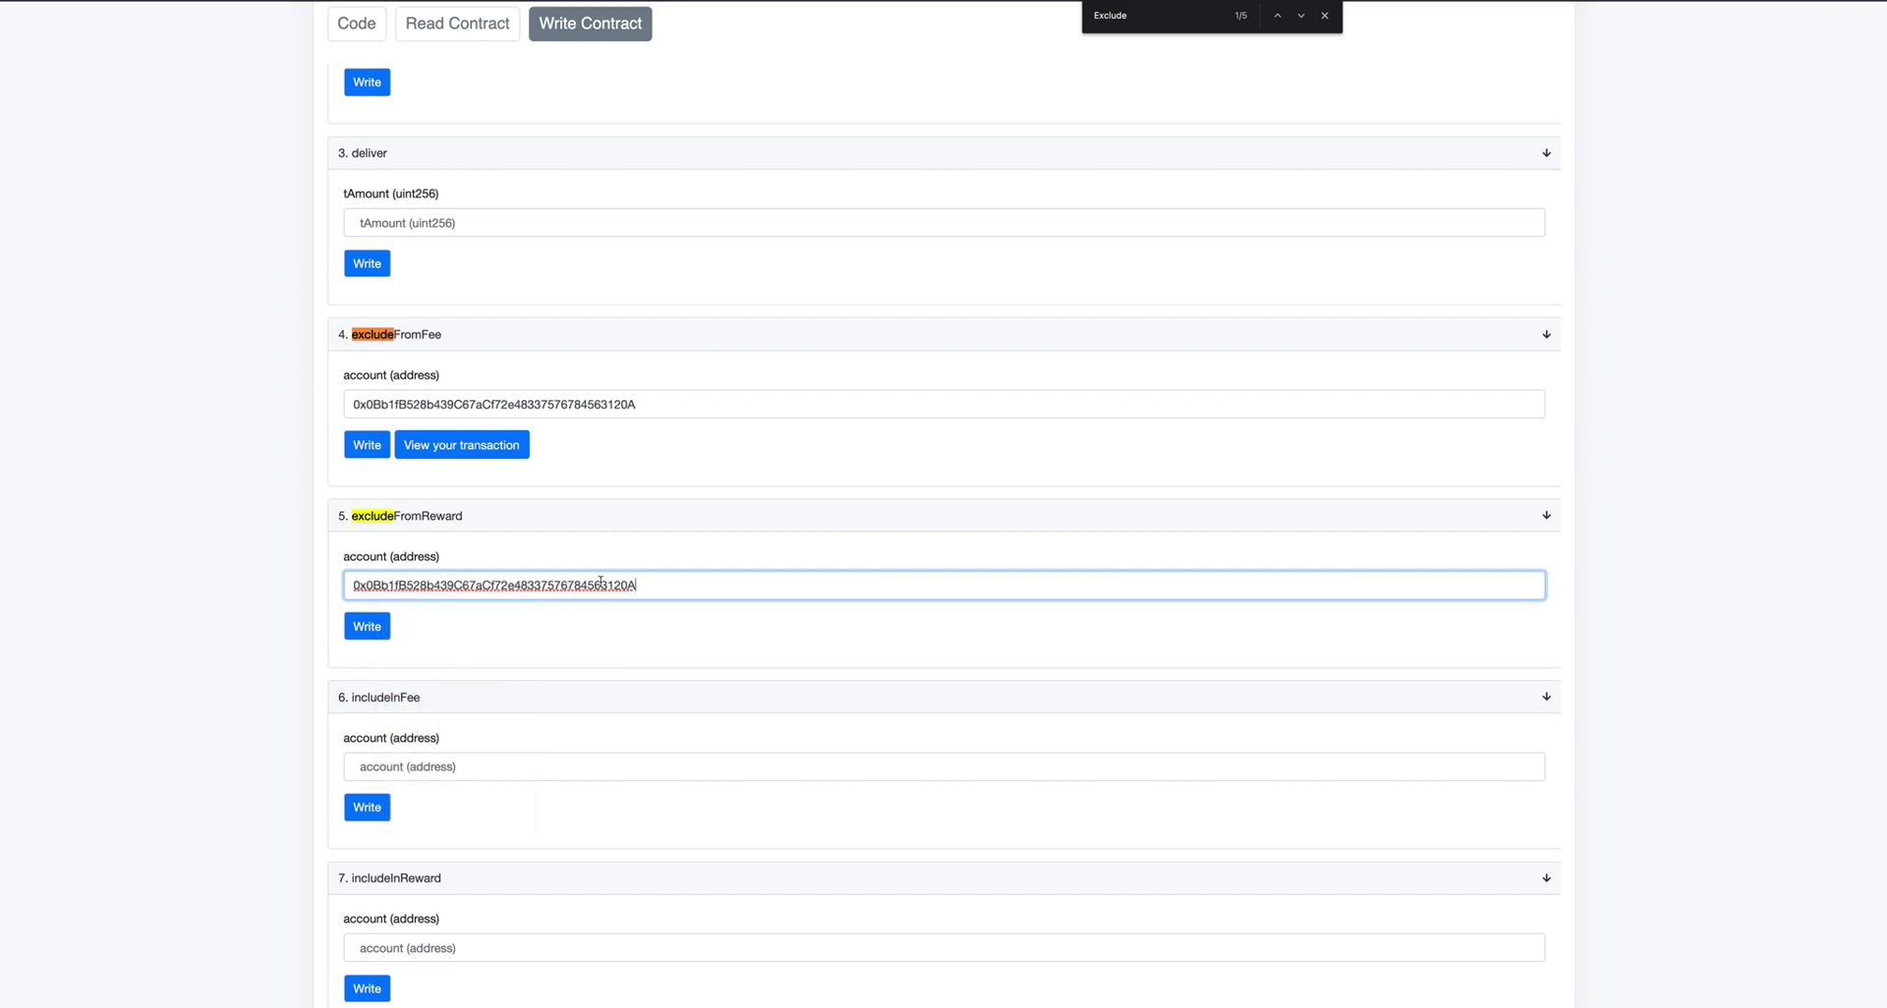
pyautogui.scroll(-2, 663, 625)
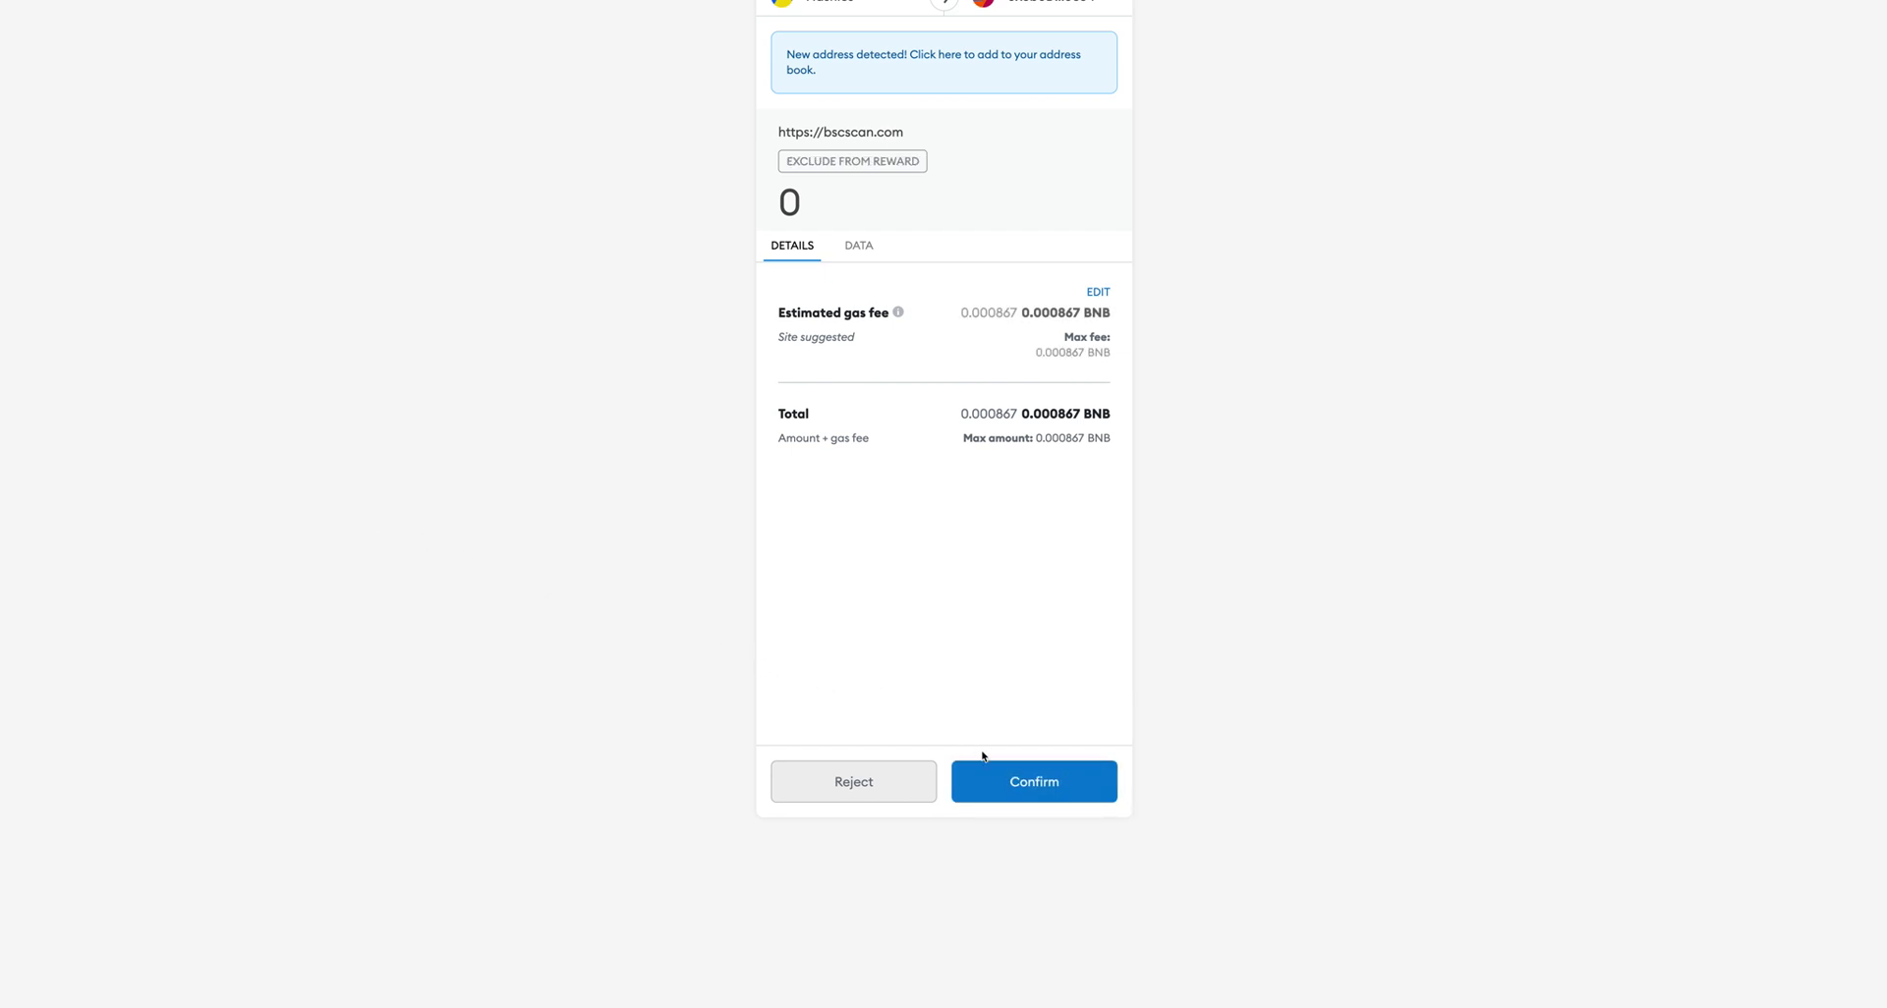
pyautogui.click(1025, 792)
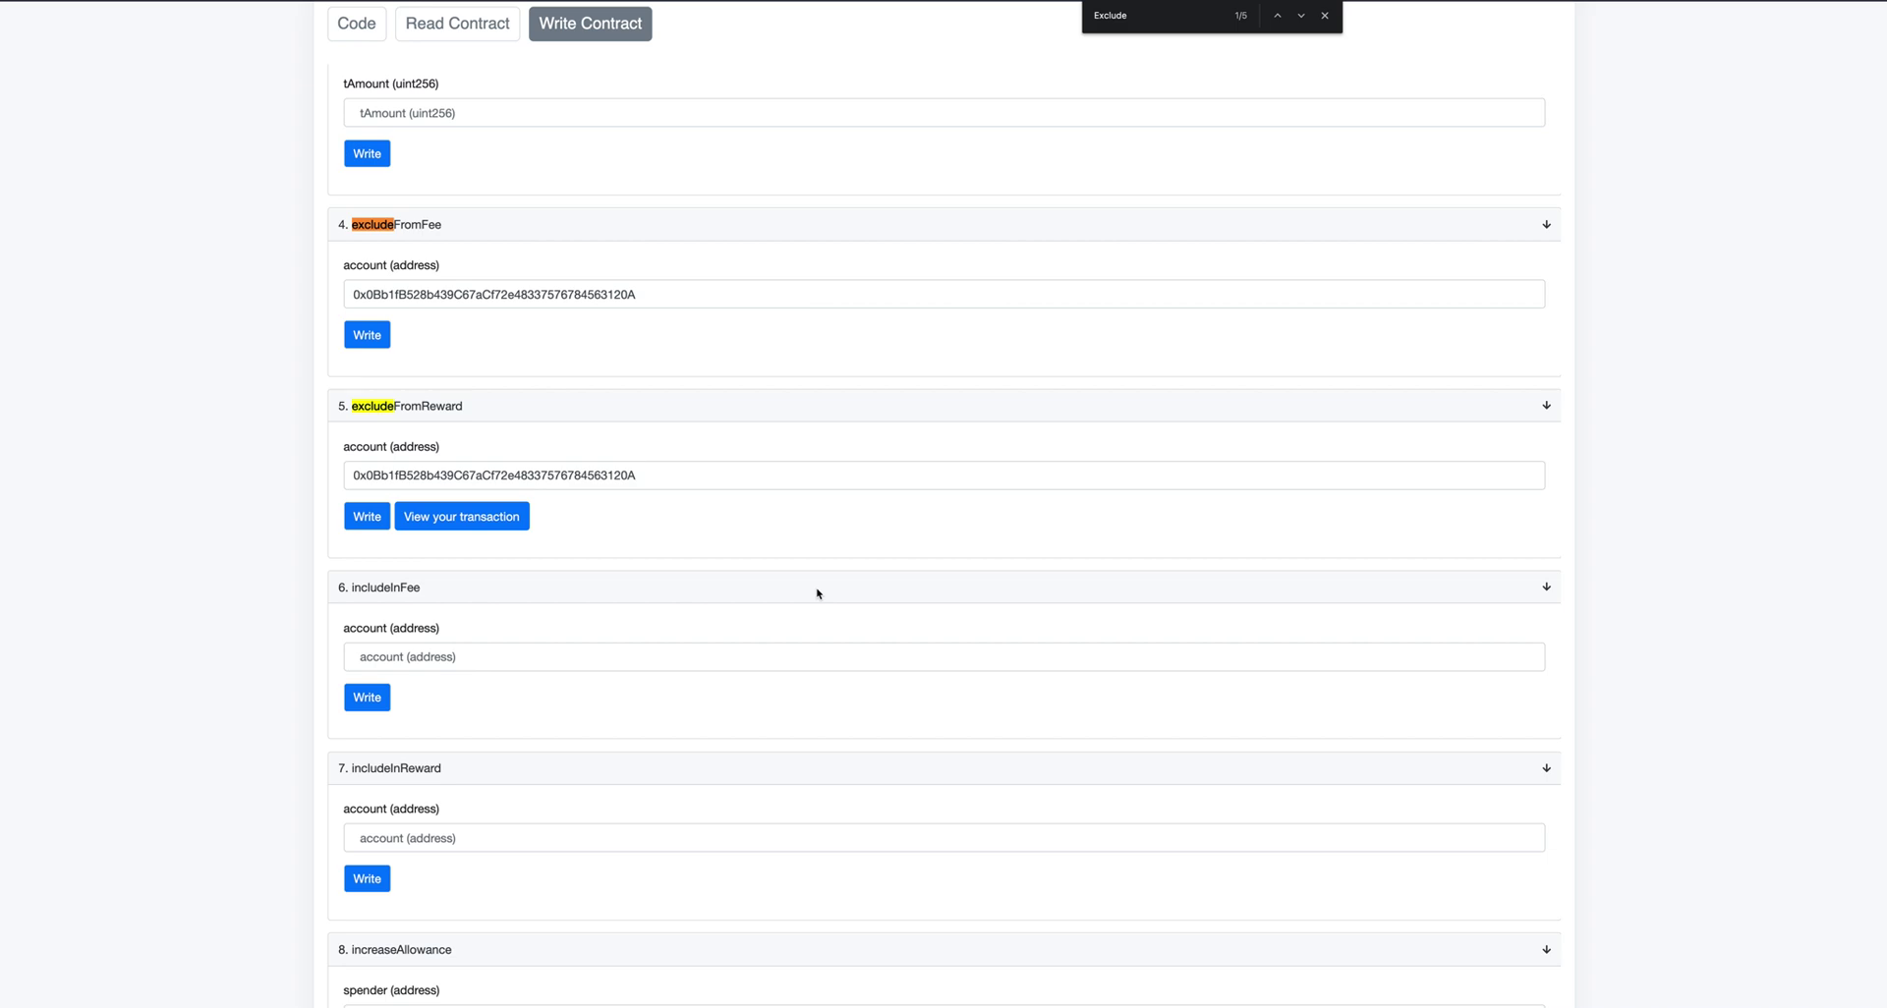
pyautogui.scroll(-2, 816, 594)
# Enter true as the exclude (bool) value of setExcludeFromMaxTx.
pyautogui.scroll(-1, 817, 593)
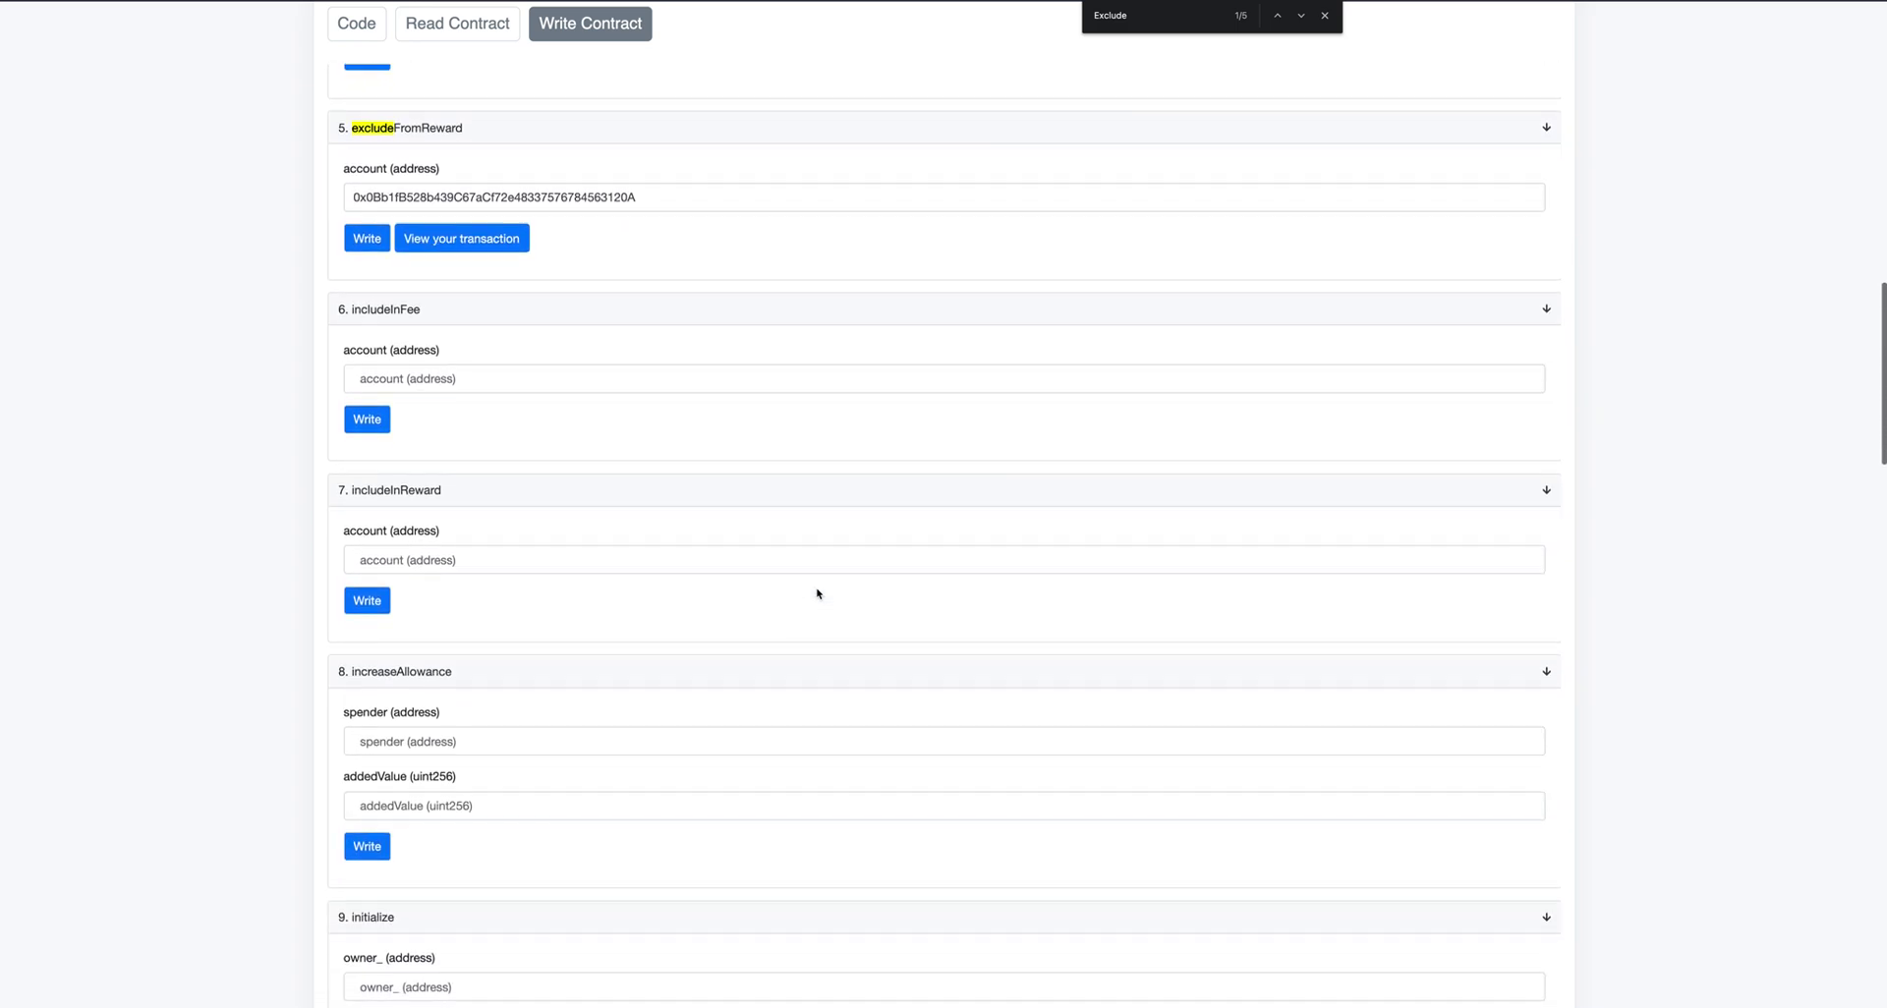
pyautogui.scroll(-2, 817, 594)
pyautogui.scroll(-3, 817, 593)
pyautogui.scroll(-3, 817, 594)
pyautogui.scroll(-4, 817, 593)
pyautogui.scroll(-1, 816, 594)
pyautogui.scroll(-1, 817, 594)
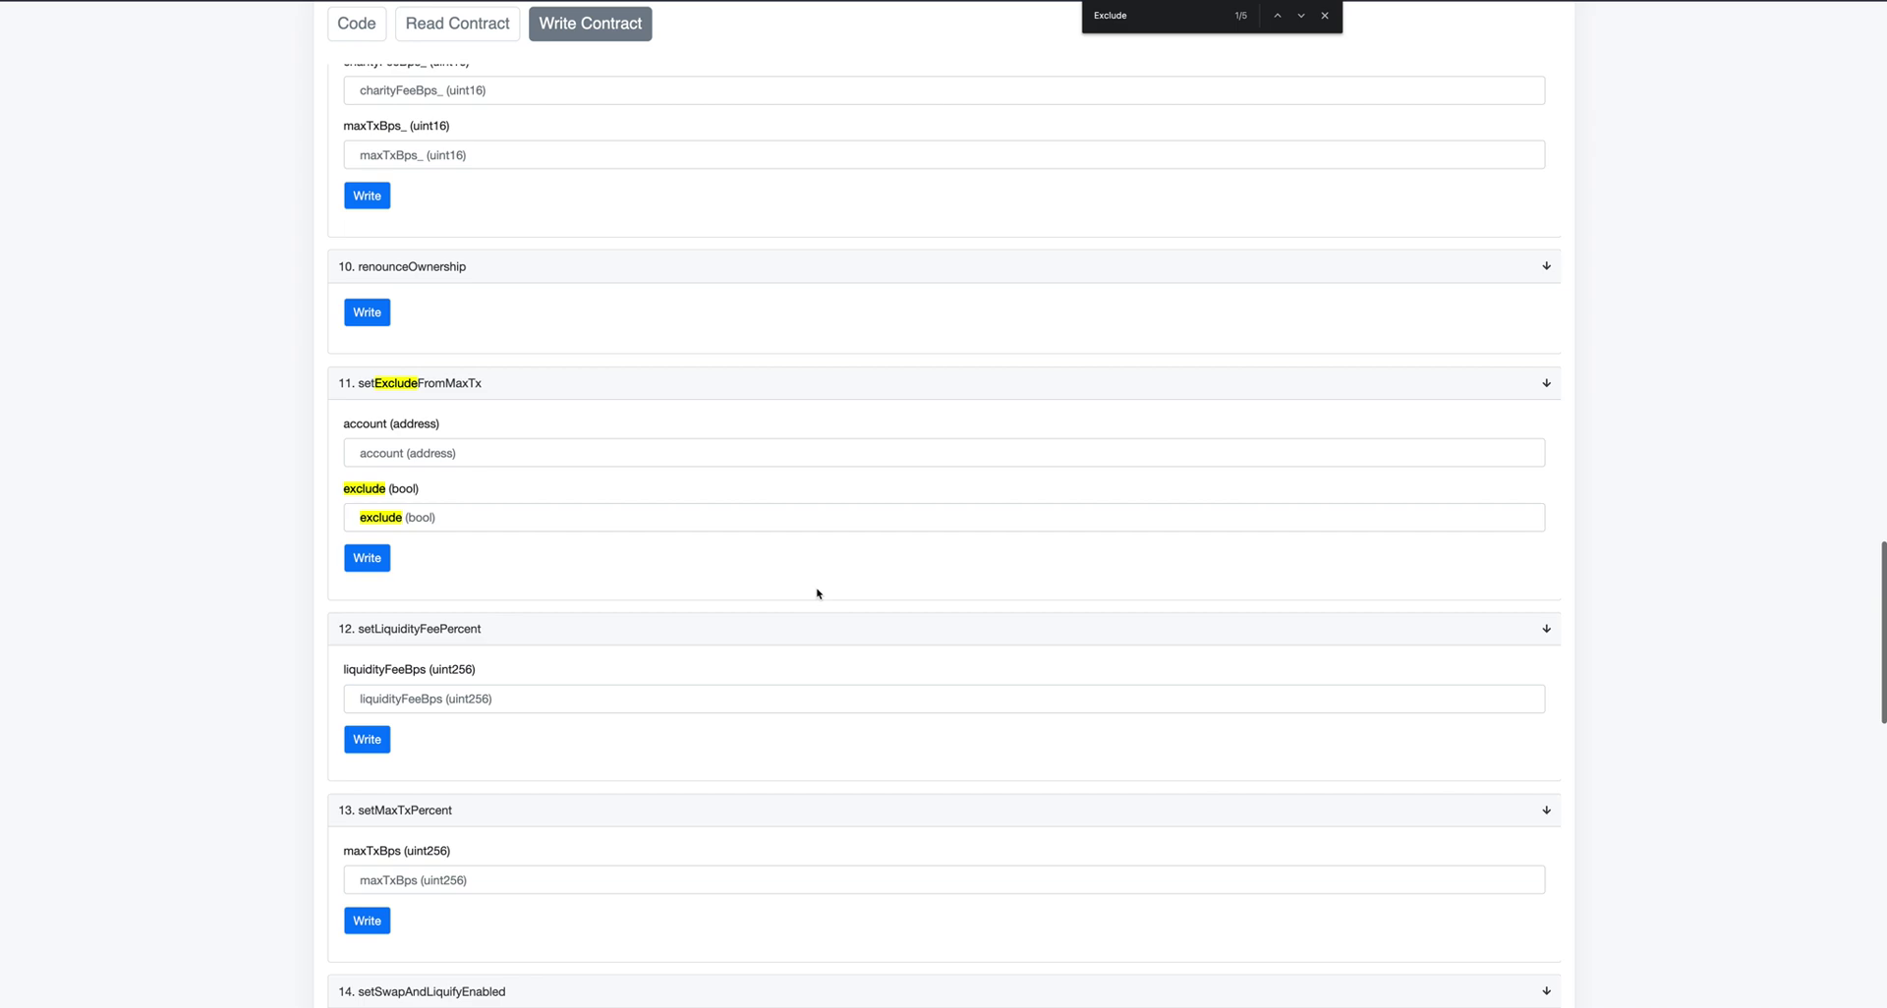
pyautogui.click(432, 519)
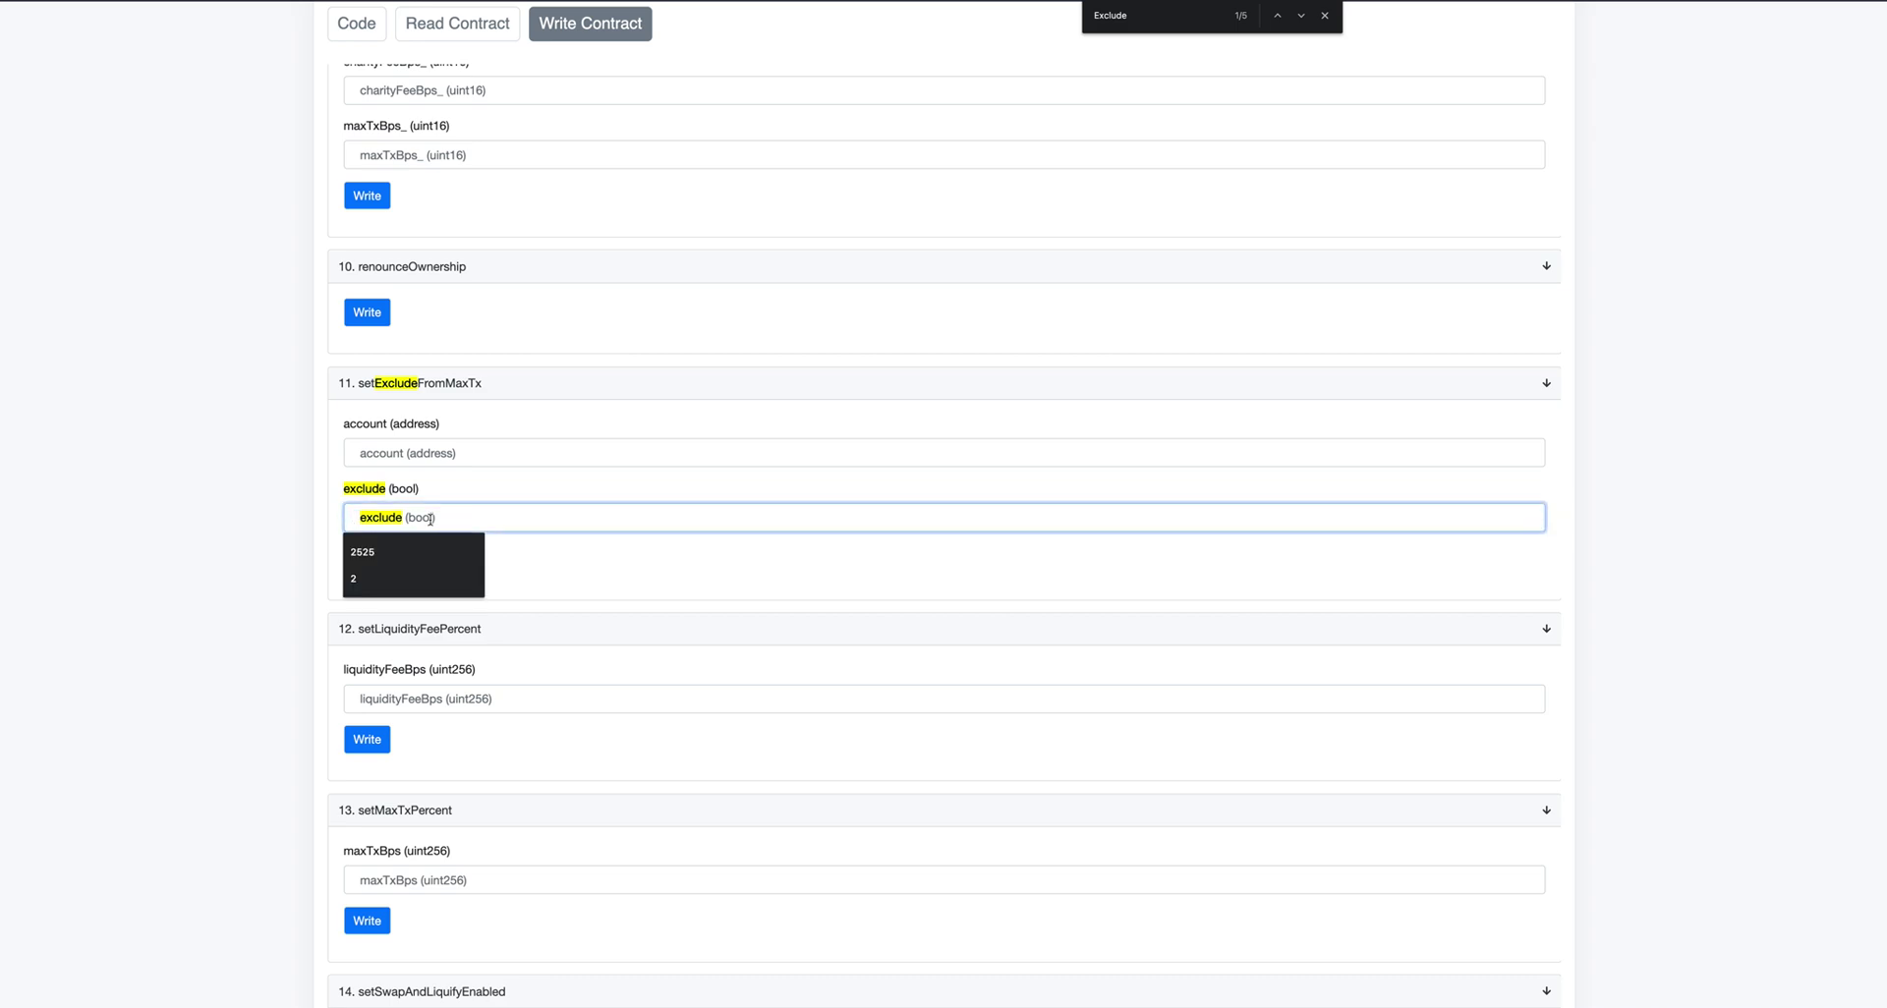
pyautogui.write('t')
pyautogui.press('BackSpace')
pyautogui.press('BackSpace')
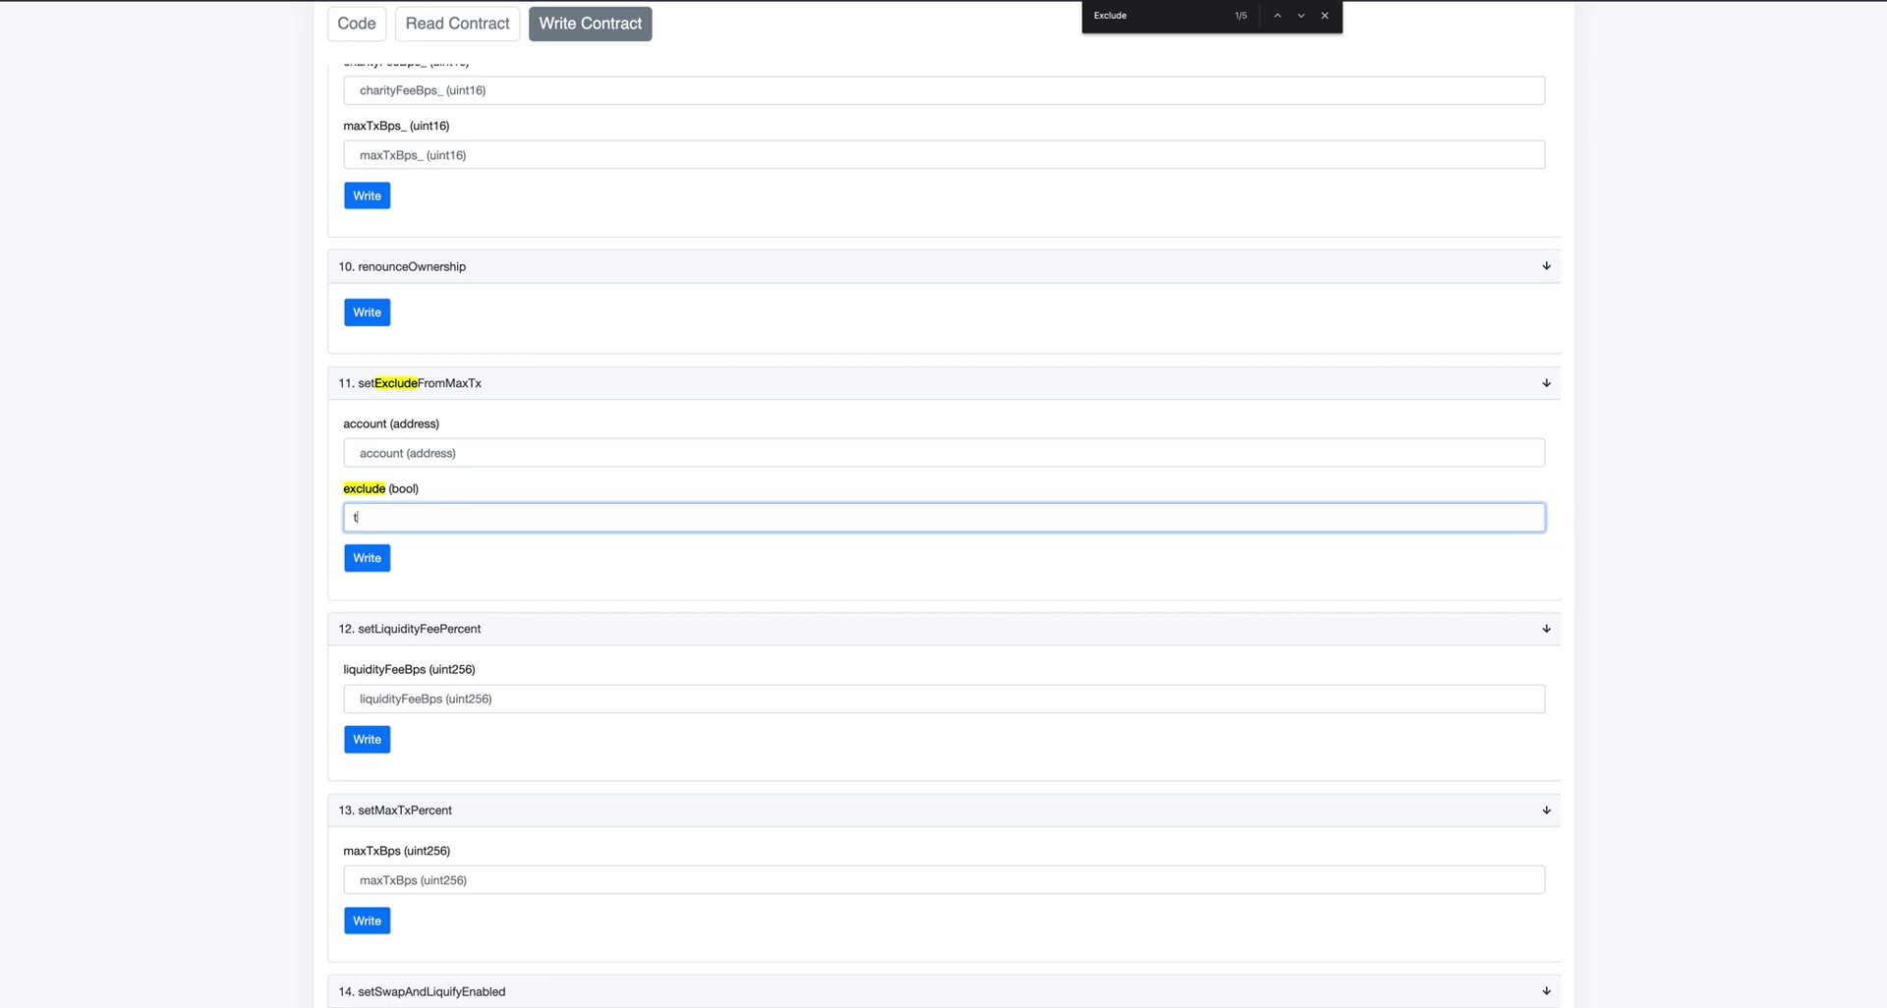
pyautogui.write('rue')
# Submit setExcludeFromMaxTx with the presale address pasted as the account.
pyautogui.click(370, 562)
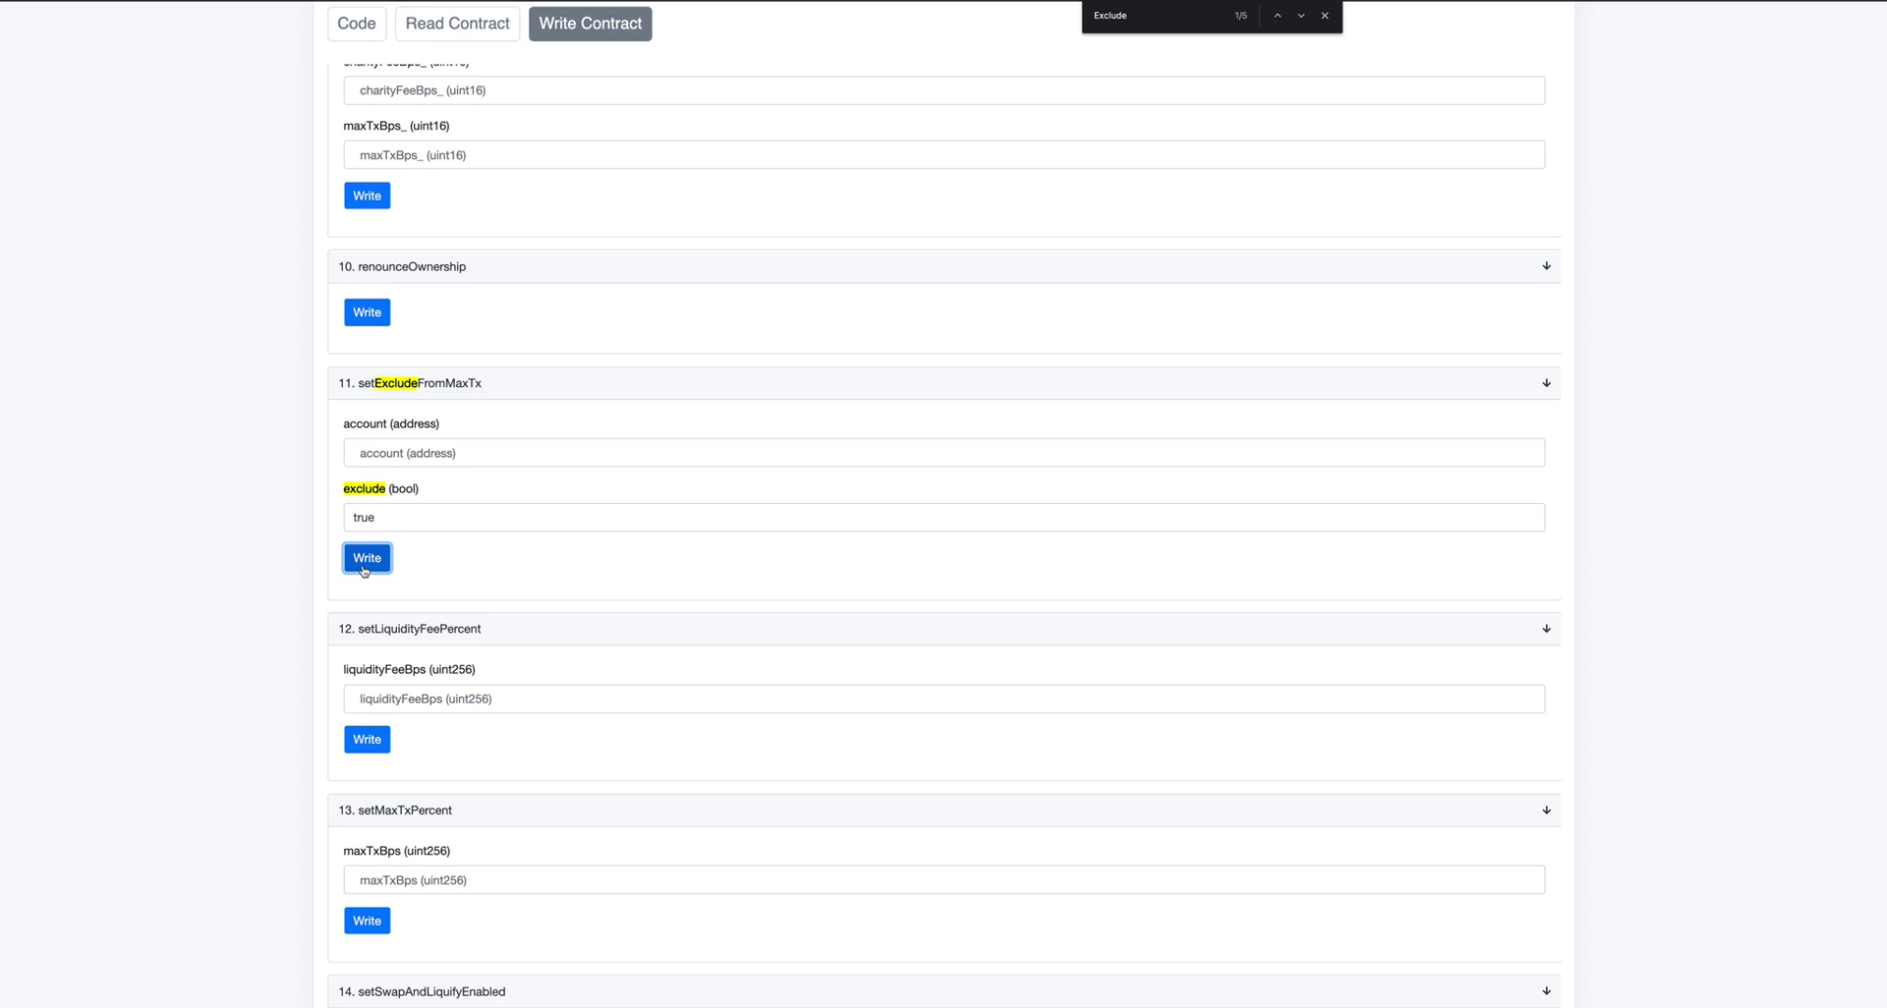
pyautogui.rightClick(381, 449)
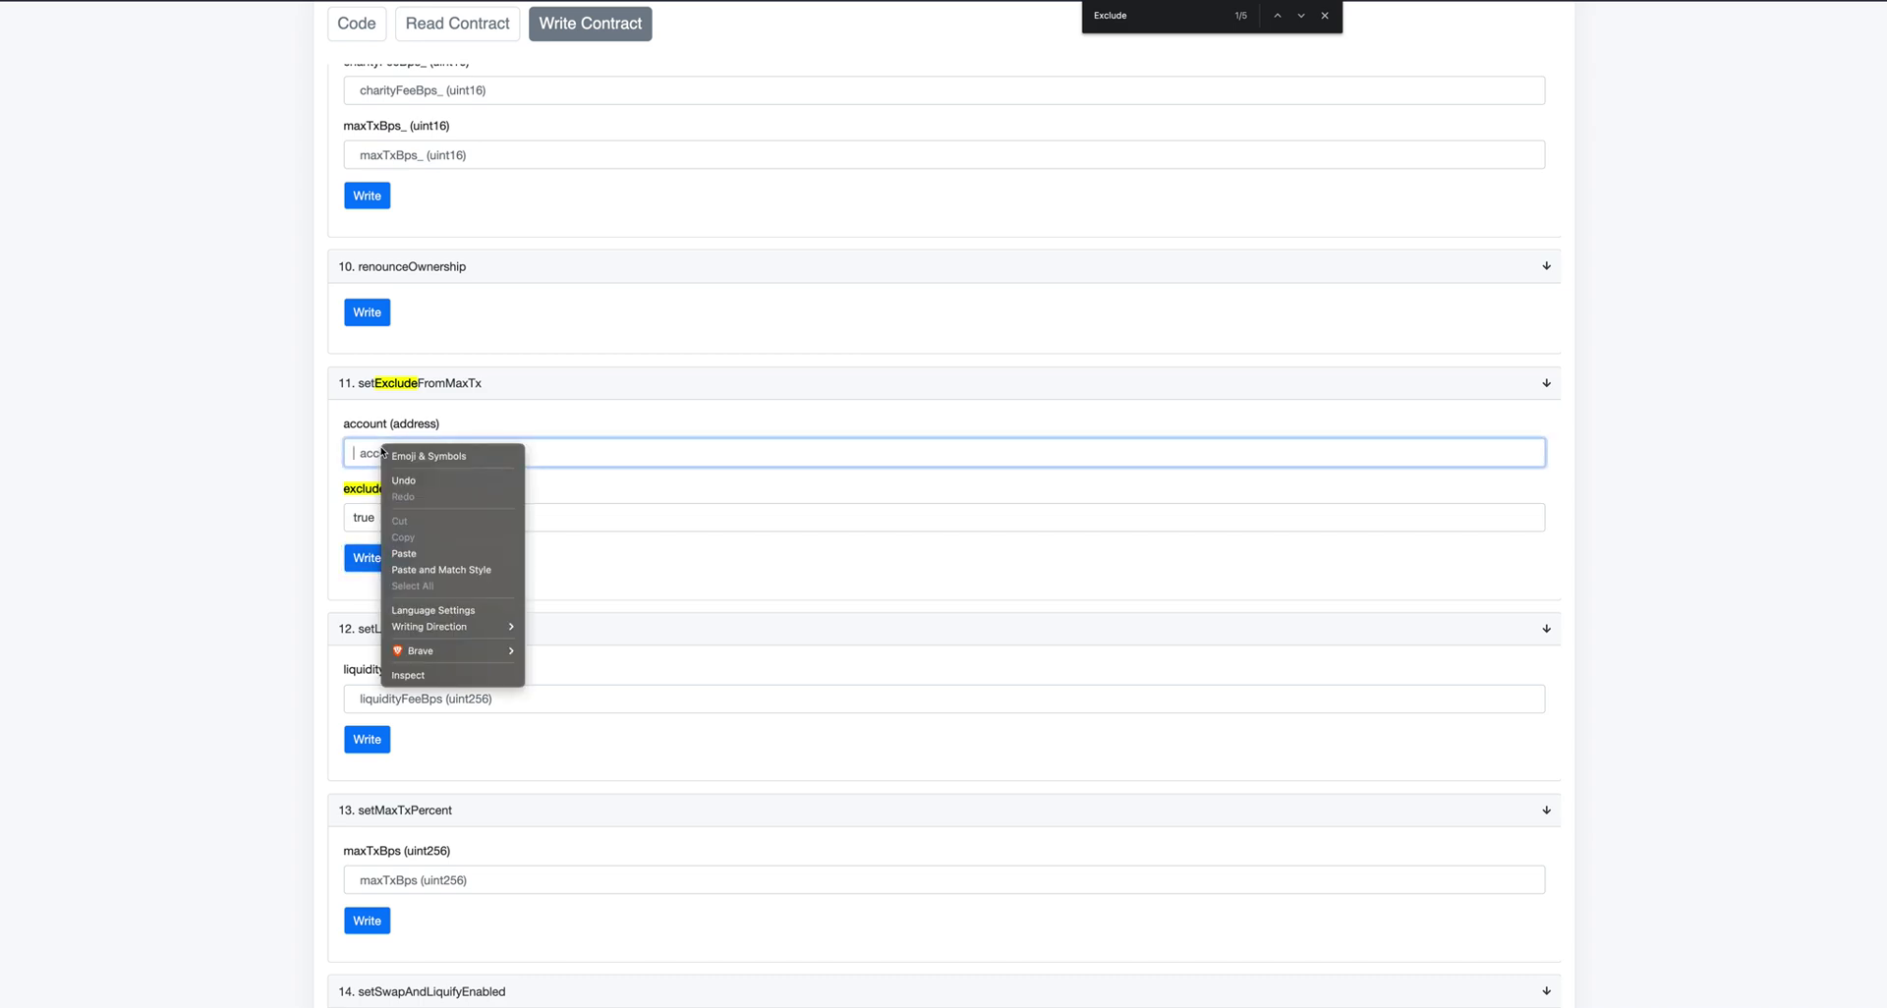
pyautogui.click(403, 553)
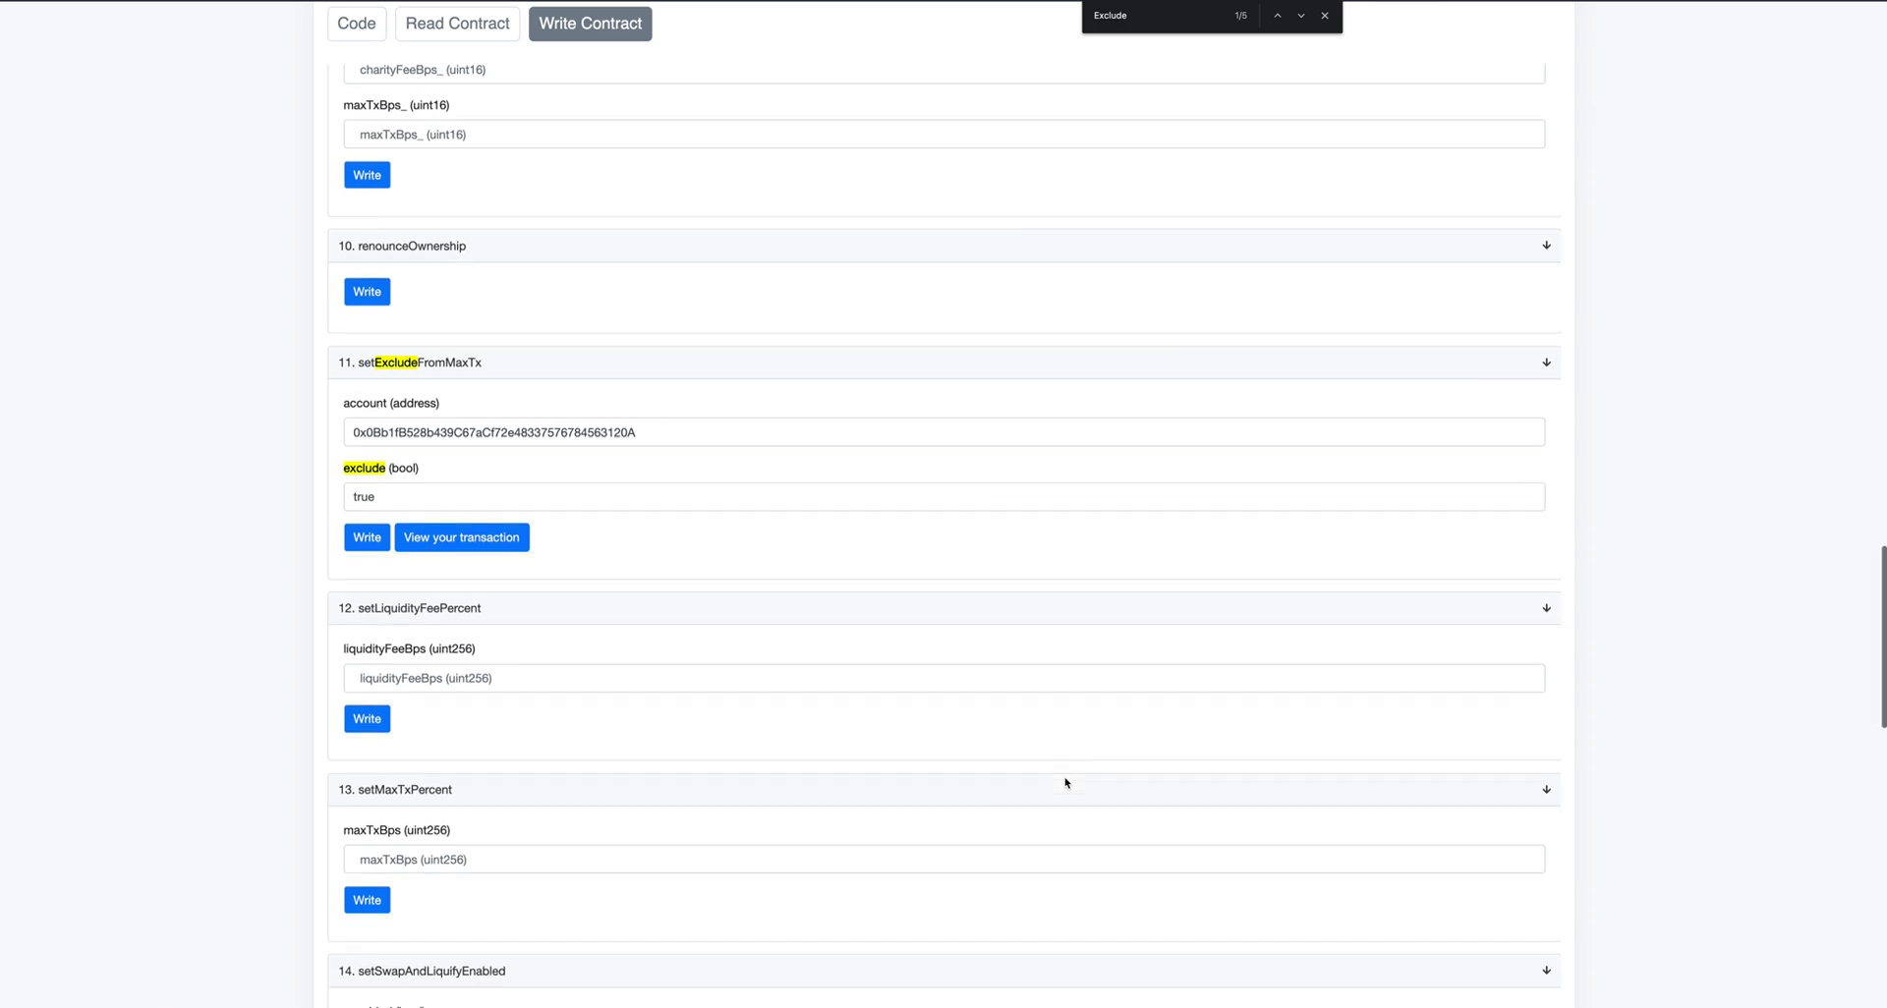
pyautogui.press('Escape')
pyautogui.scroll(-2, 817, 388)
# Scroll through PinkSale's Exclude Fees guide for BscScan exclusions.
pyautogui.scroll(1, 816, 387)
pyautogui.scroll(2, 816, 386)
pyautogui.scroll(4, 816, 384)
pyautogui.scroll(4, 815, 383)
pyautogui.scroll(3, 814, 382)
pyautogui.scroll(4, 814, 382)
pyautogui.scroll(2, 815, 383)
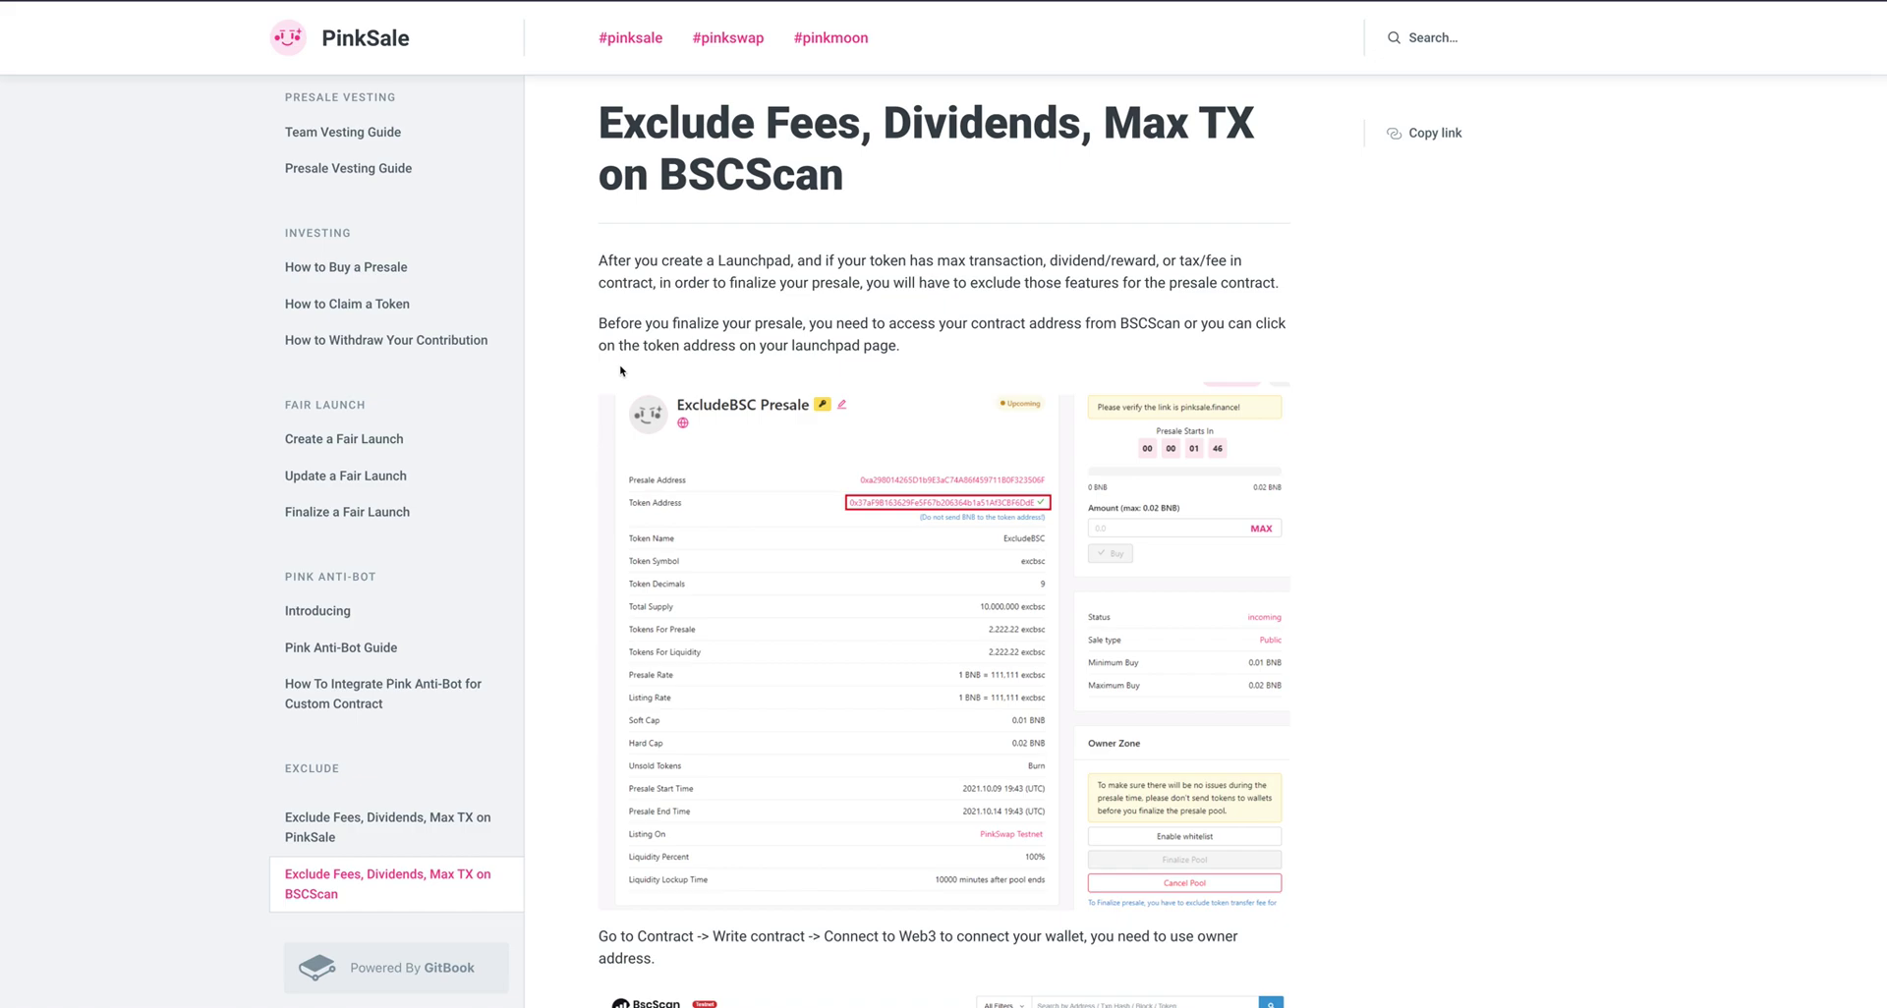
pyautogui.scroll(-2, 620, 370)
pyautogui.scroll(-3, 620, 370)
pyautogui.scroll(-1, 620, 371)
pyautogui.scroll(-2, 620, 370)
pyautogui.scroll(-3, 620, 370)
pyautogui.scroll(-2, 620, 370)
pyautogui.scroll(-2, 620, 371)
pyautogui.scroll(-3, 620, 370)
pyautogui.scroll(-2, 620, 370)
pyautogui.scroll(-3, 620, 370)
pyautogui.scroll(-4, 620, 371)
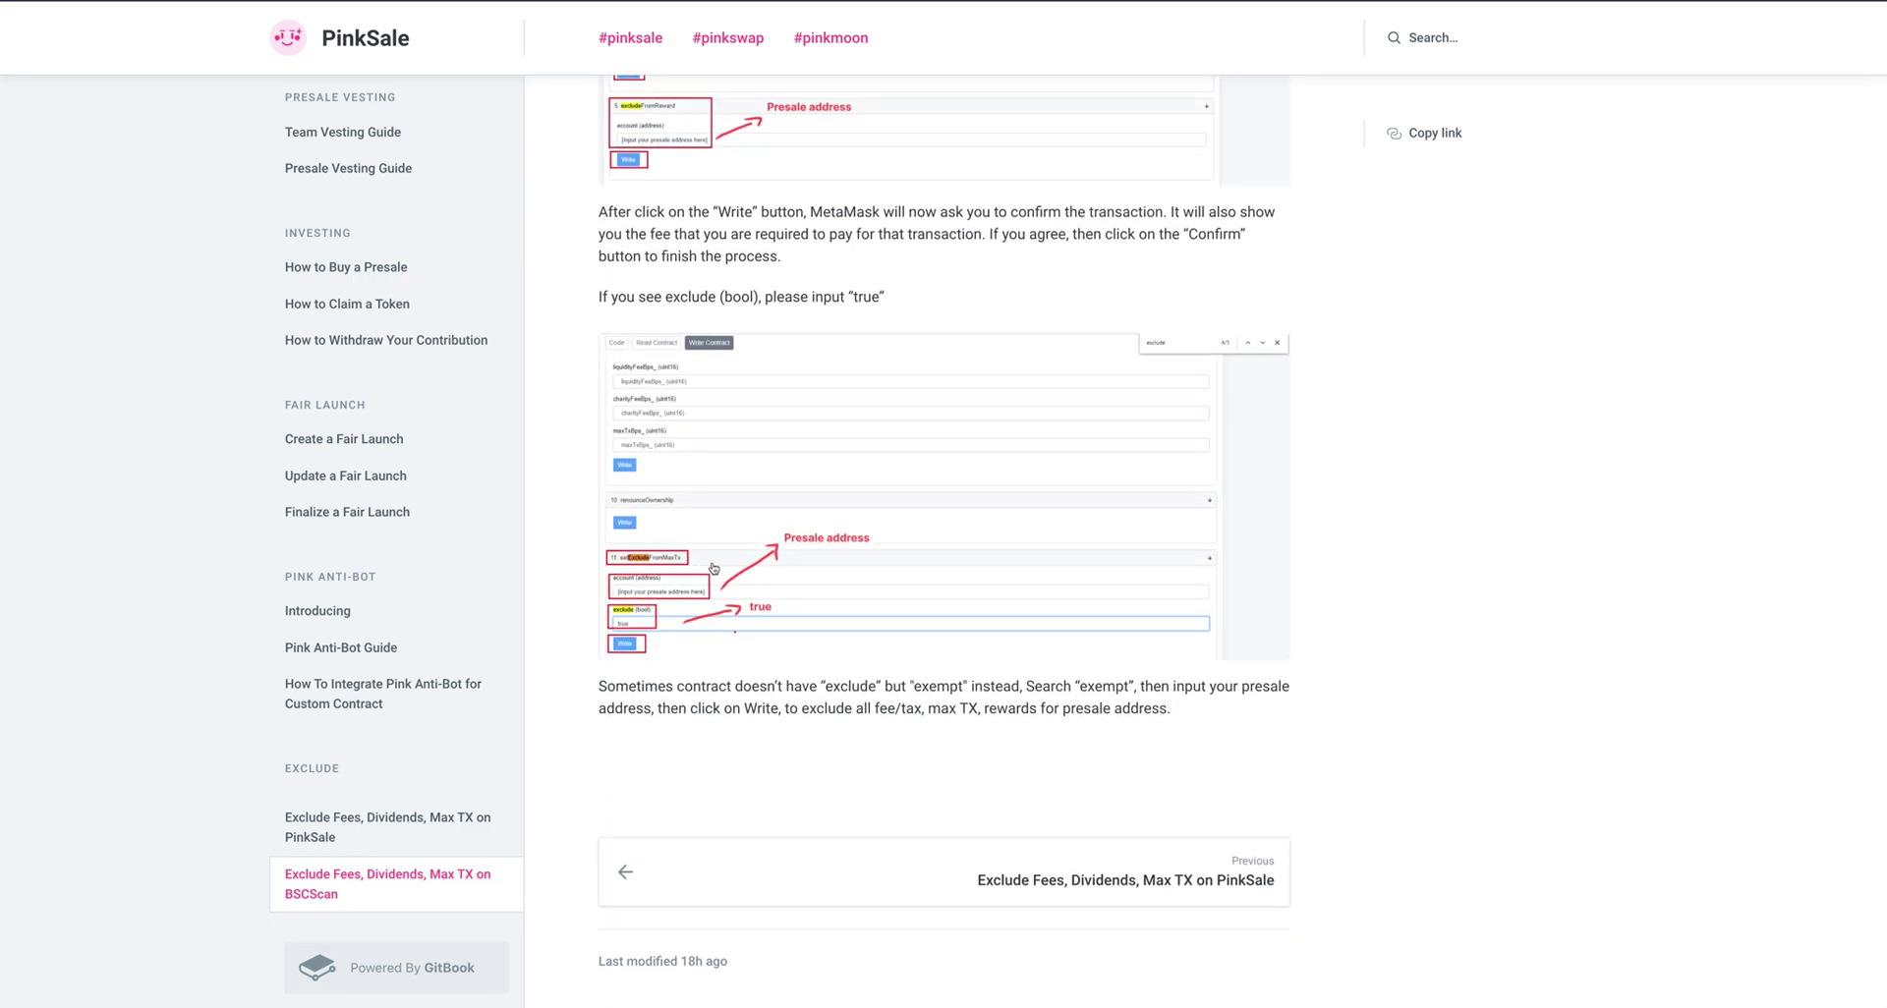
# Switch back to the other tab and deselect the presale address text.
pyautogui.click(437, 4)
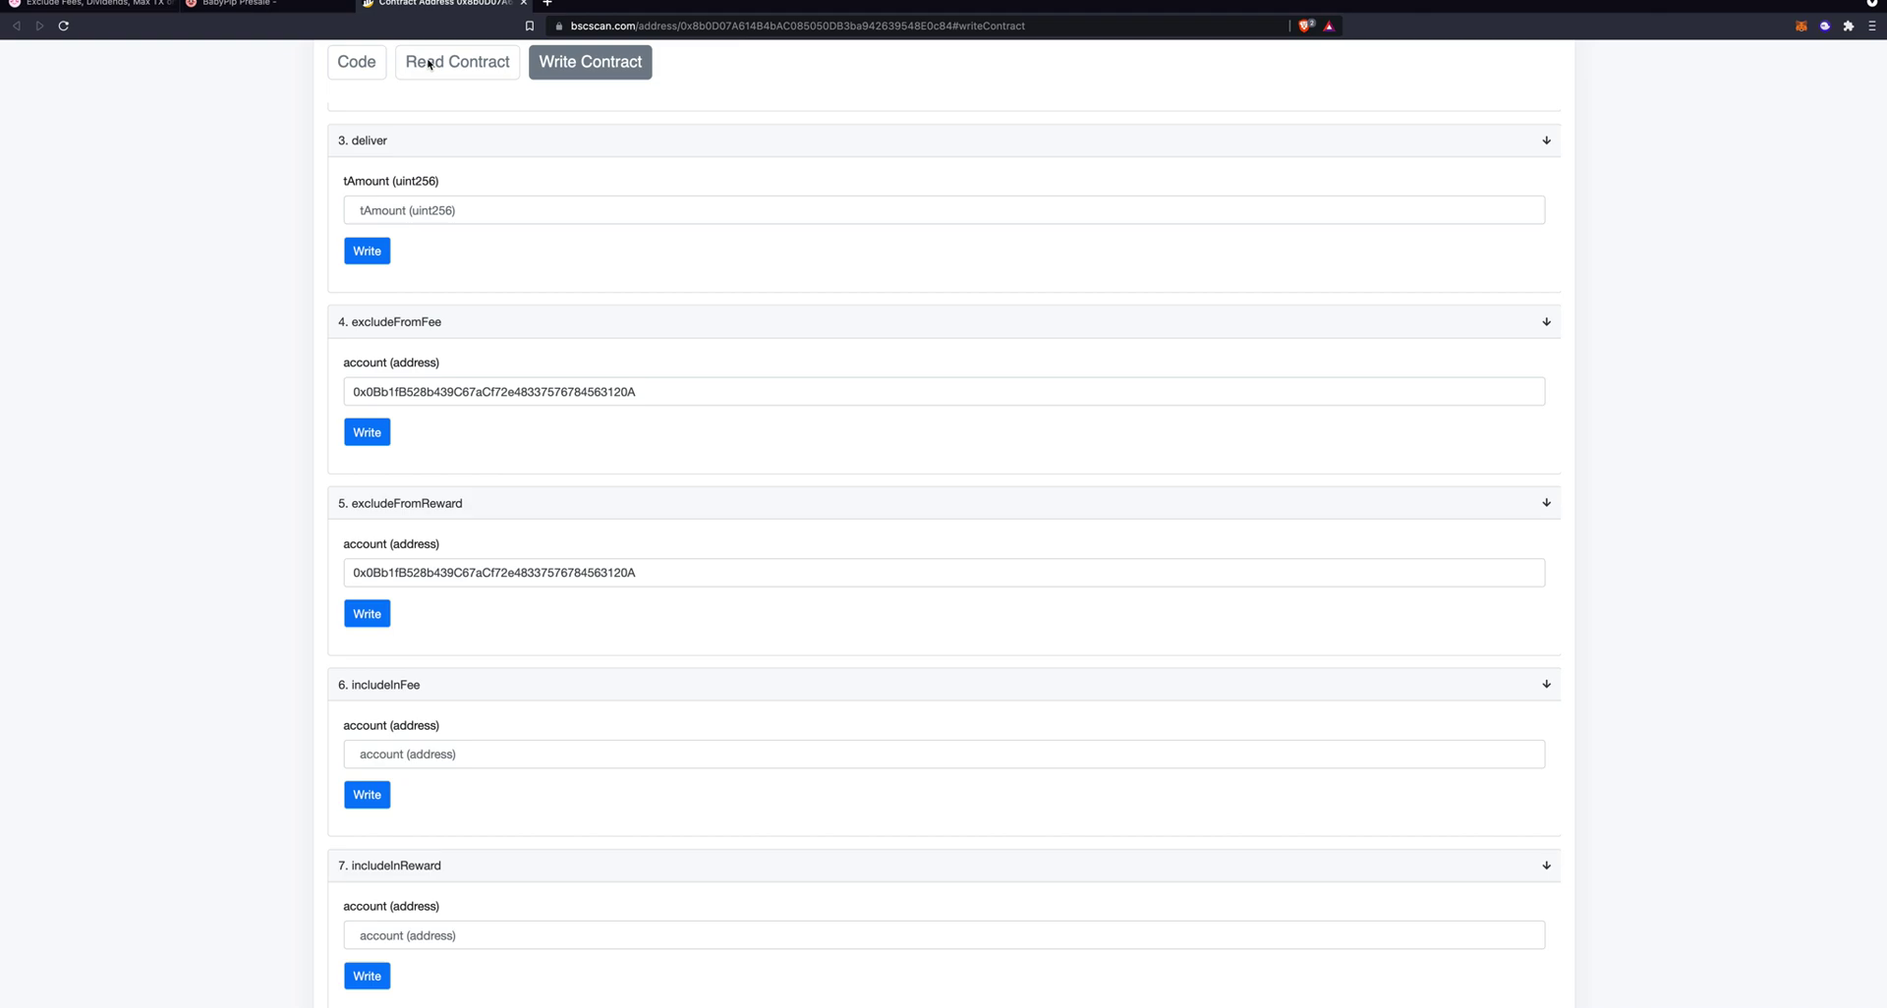
pyautogui.scroll(5, 792, 312)
pyautogui.scroll(2, 792, 311)
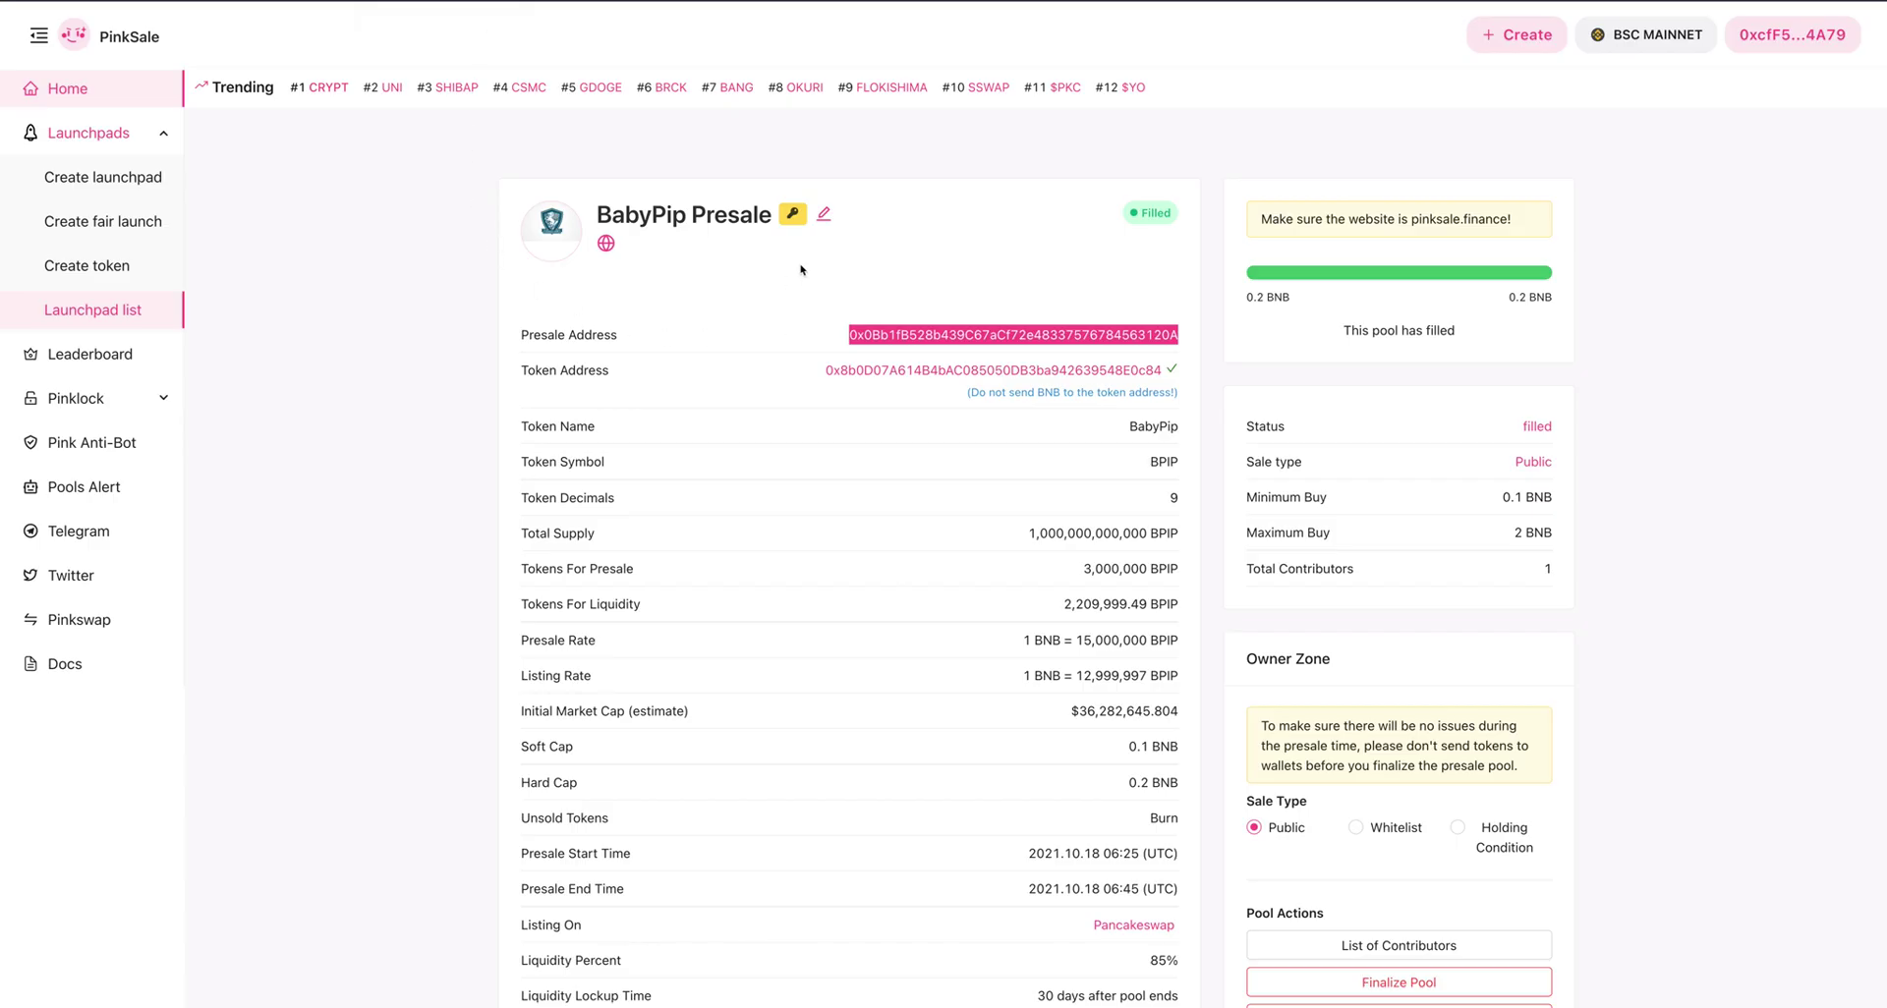
pyautogui.click(800, 270)
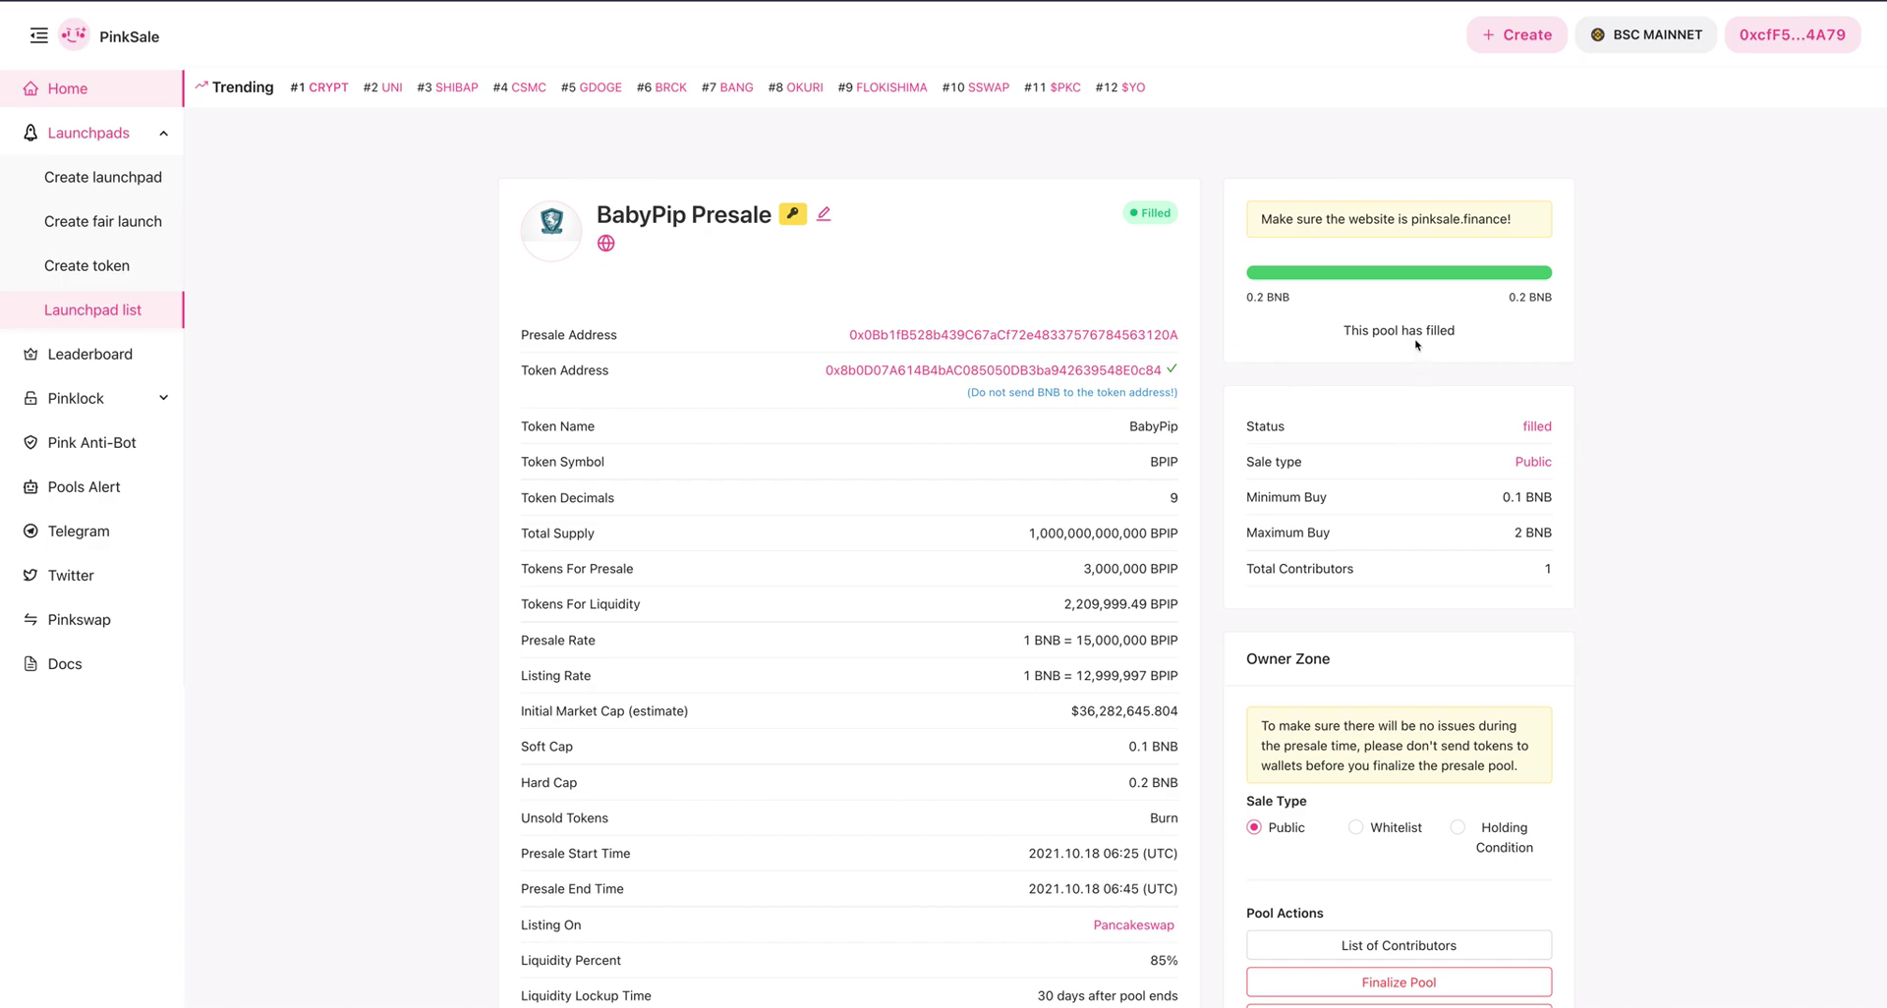
# Finalize the BabyPip pool from the Owner Zone and confirm it in MetaMask.
pyautogui.scroll(-3, 1416, 344)
pyautogui.scroll(-2, 1425, 443)
pyautogui.scroll(2, 1444, 540)
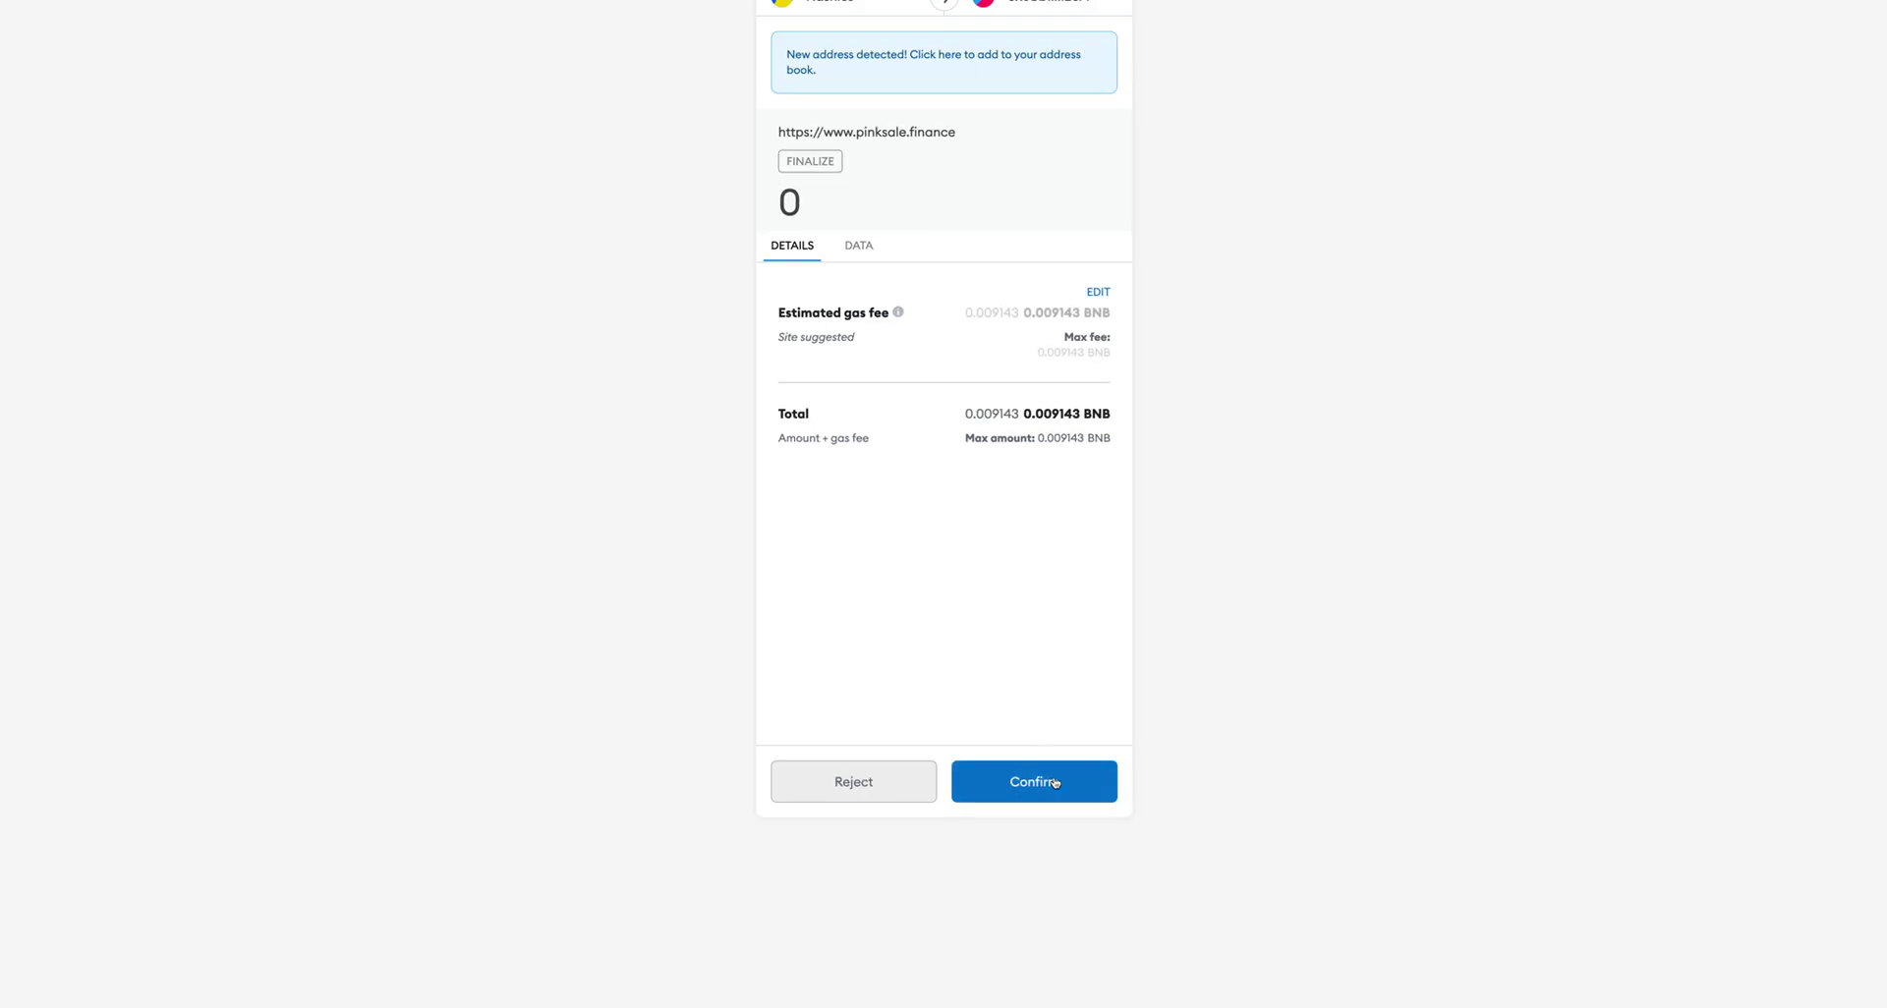
pyautogui.click(1055, 784)
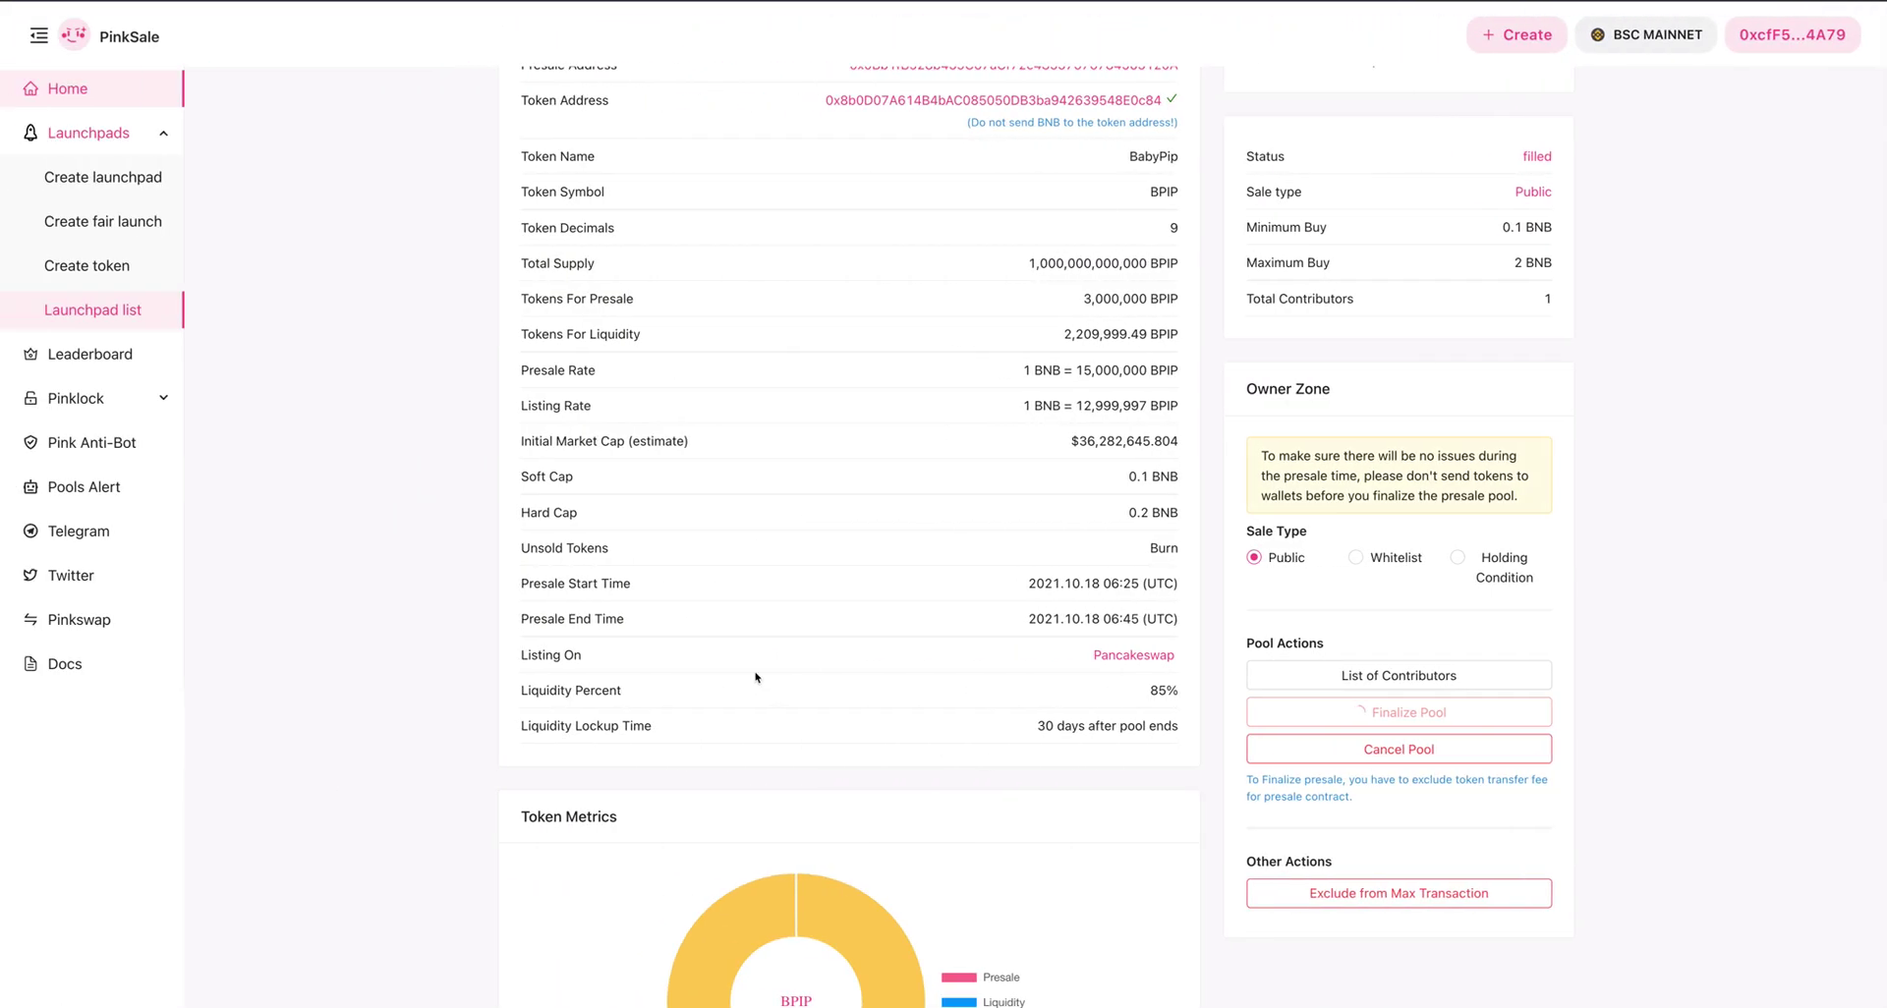
pyautogui.scroll(3, 411, 538)
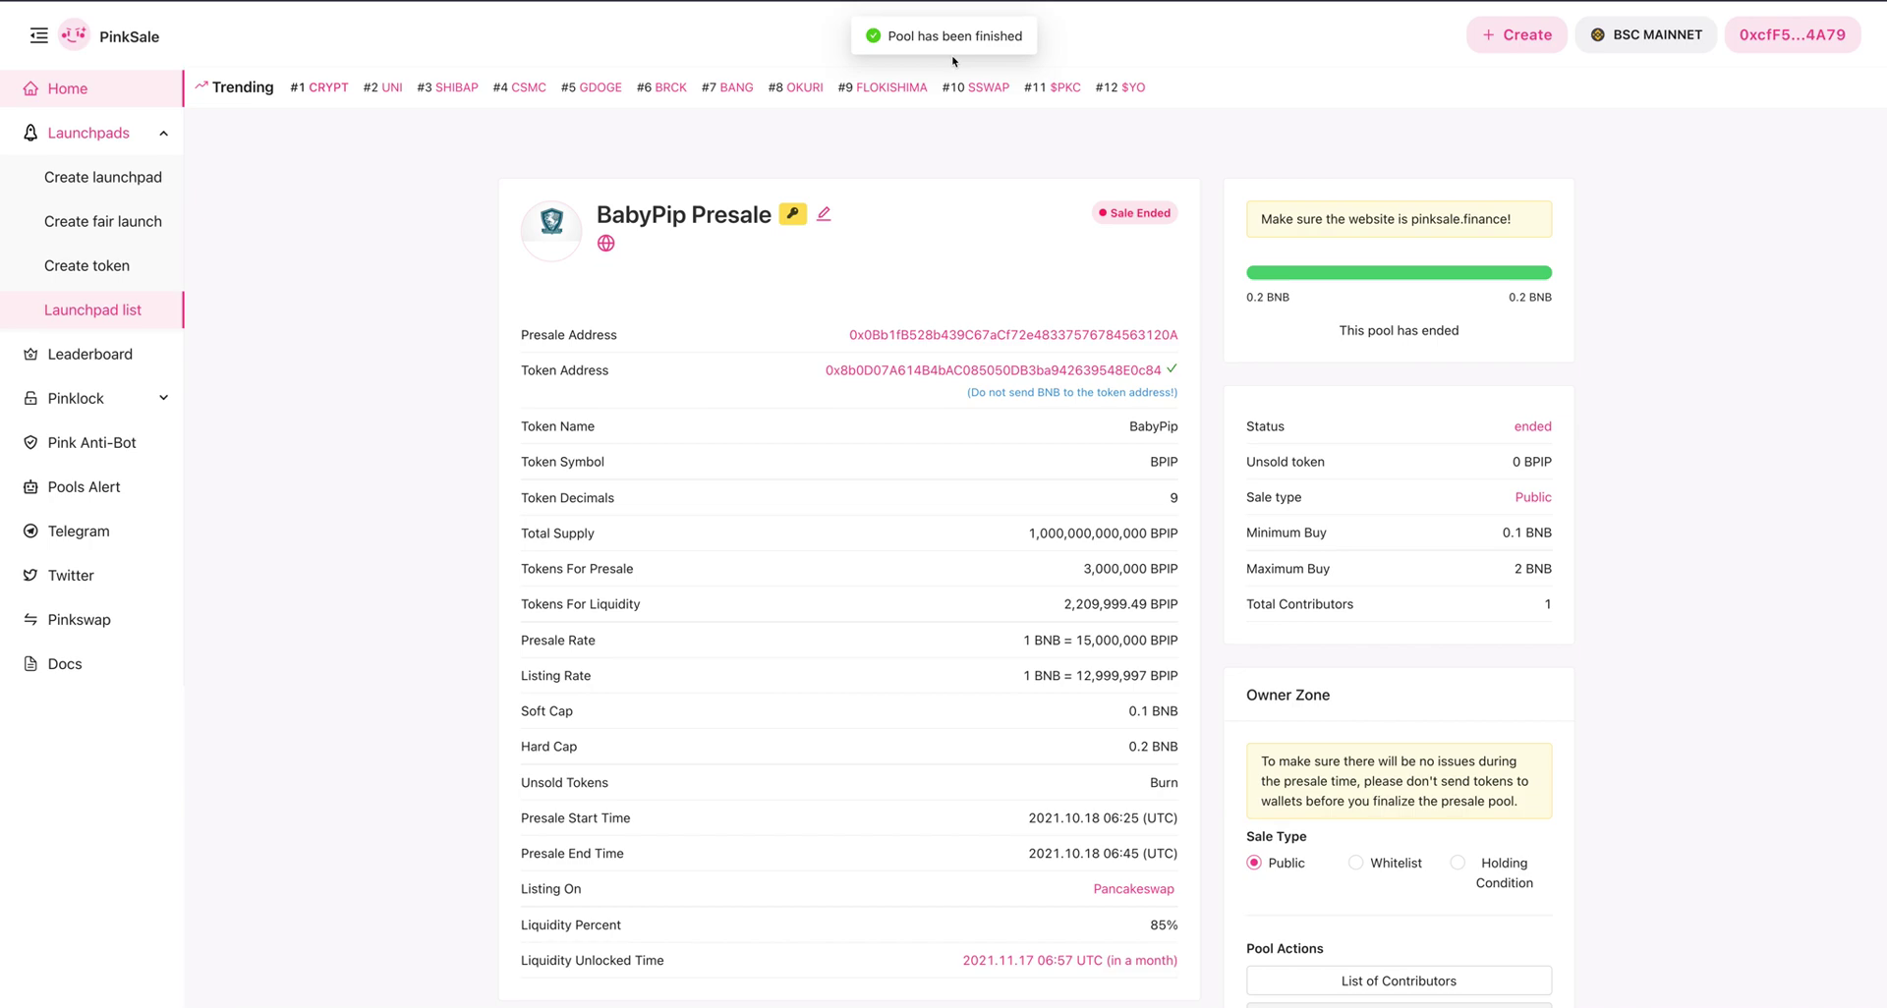
pyautogui.scroll(-1, 1214, 616)
pyautogui.scroll(1, 1215, 616)
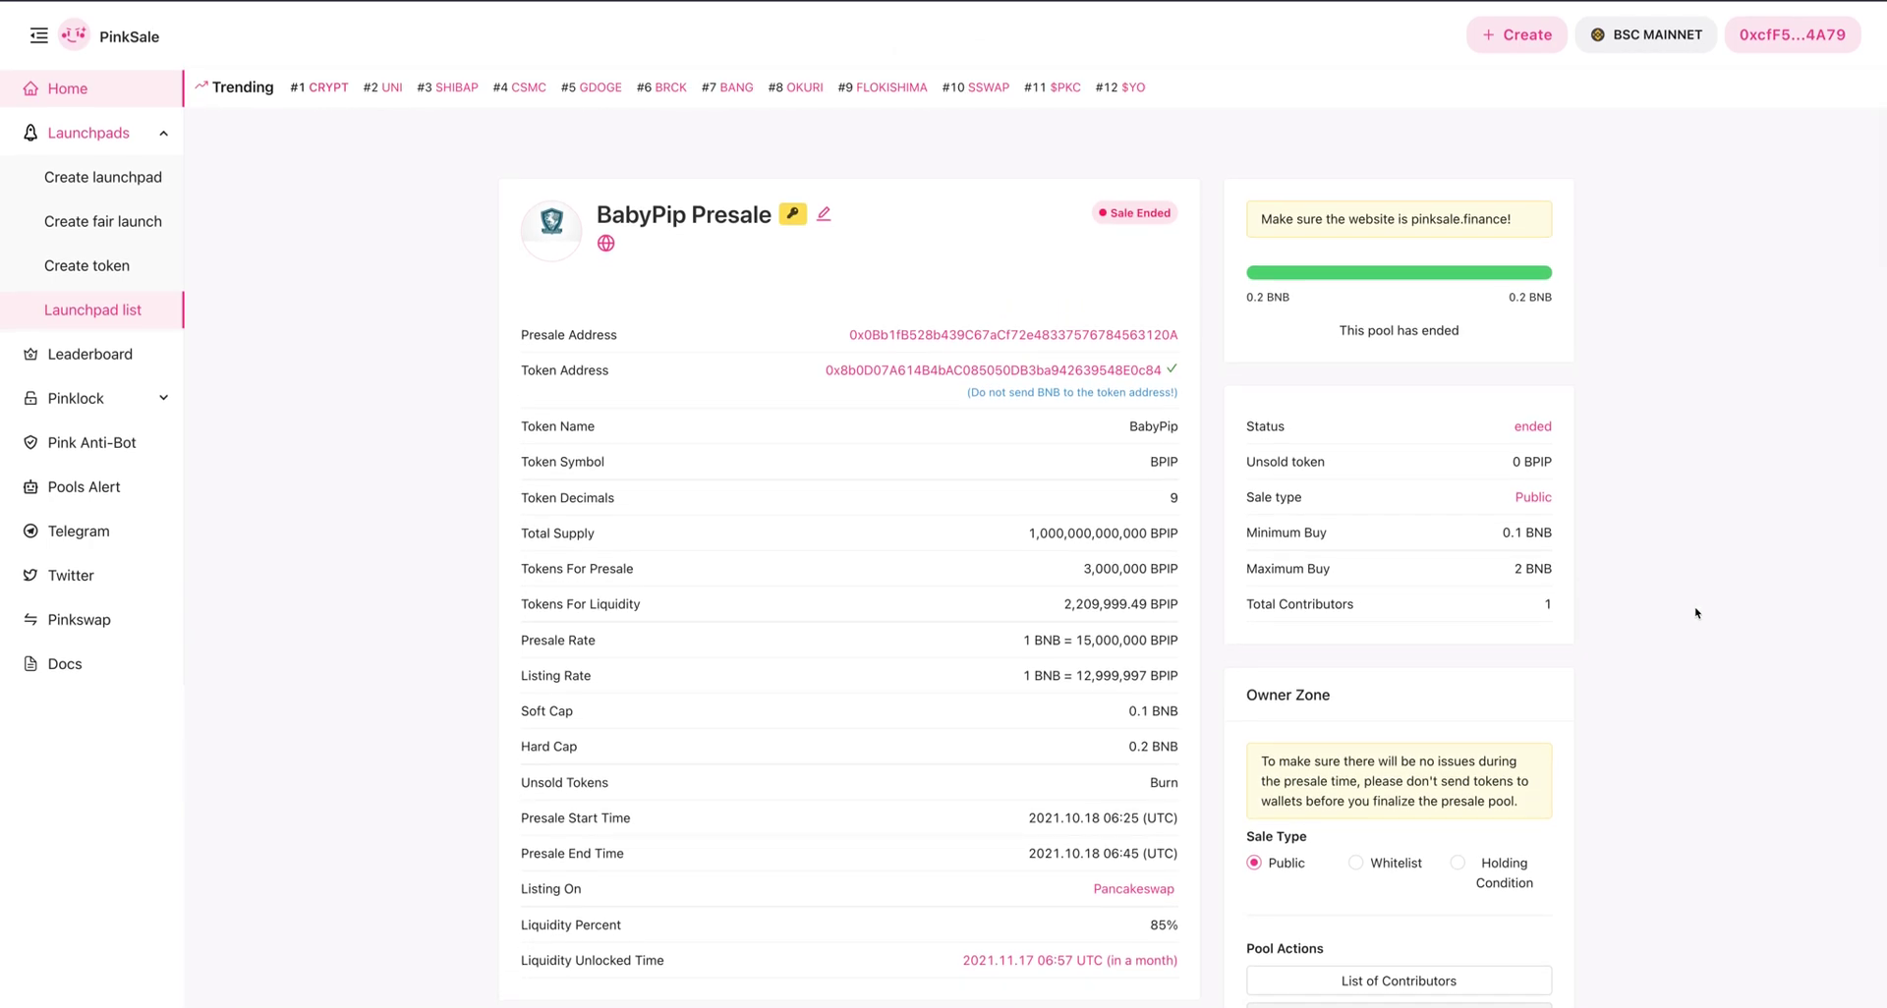